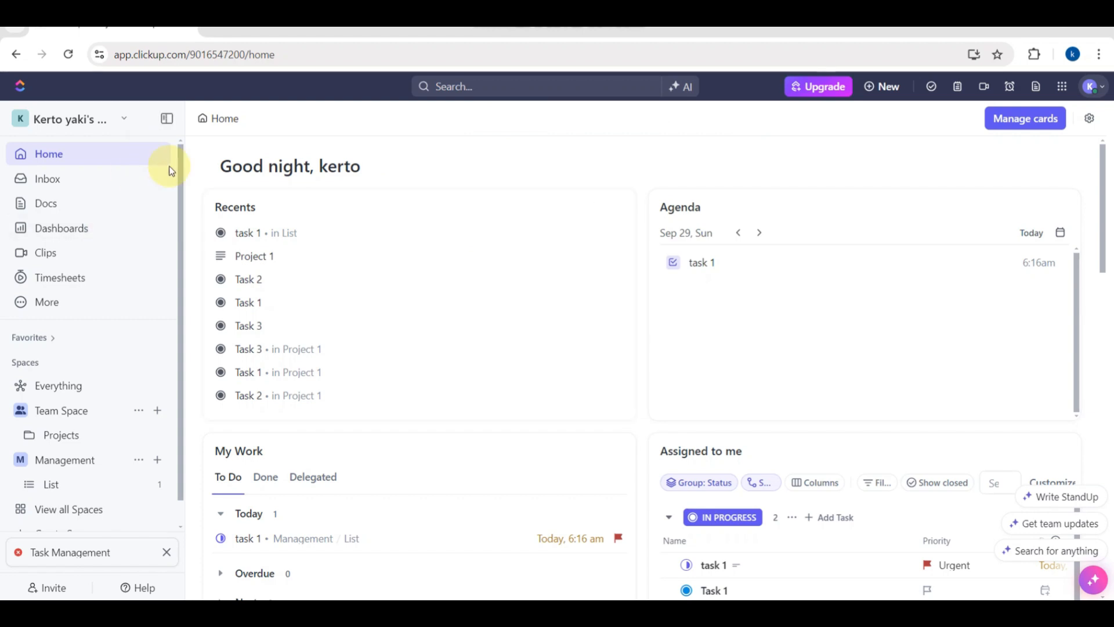
Open the template library to add a template to Team Space
{"action": "scroll", "coordinate": [306, 304], "scroll_direction": "down", "scroll_amount": 10}
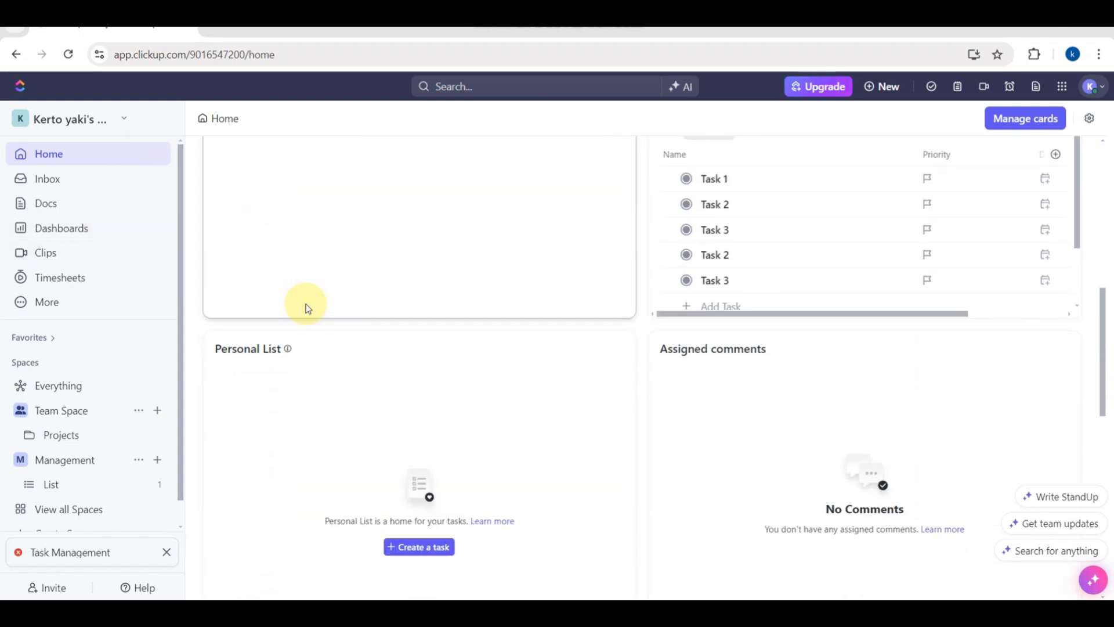
{"action": "scroll", "coordinate": [308, 307], "scroll_direction": "down", "scroll_amount": 5}
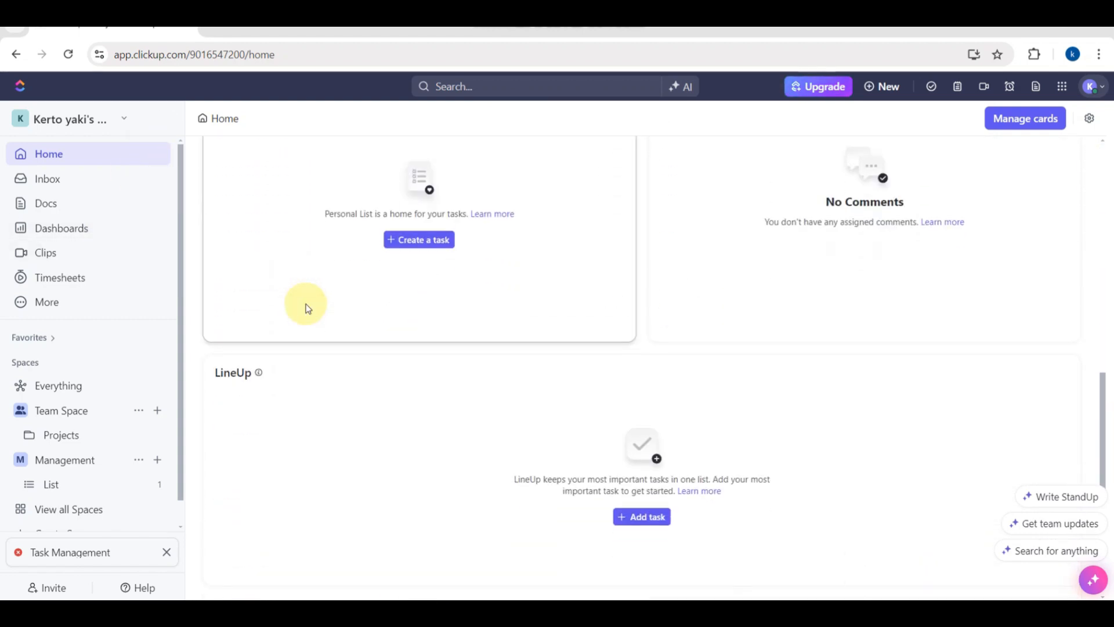
{"action": "scroll", "coordinate": [306, 304], "scroll_direction": "down", "scroll_amount": 3}
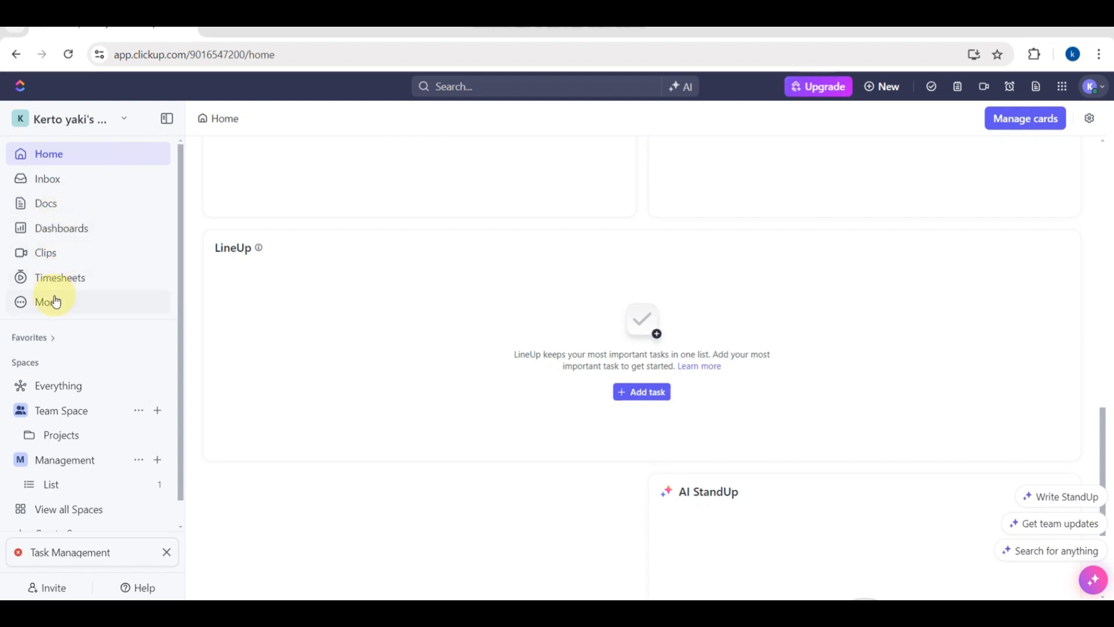
{"action": "scroll", "coordinate": [50, 409], "scroll_direction": "down", "scroll_amount": 1}
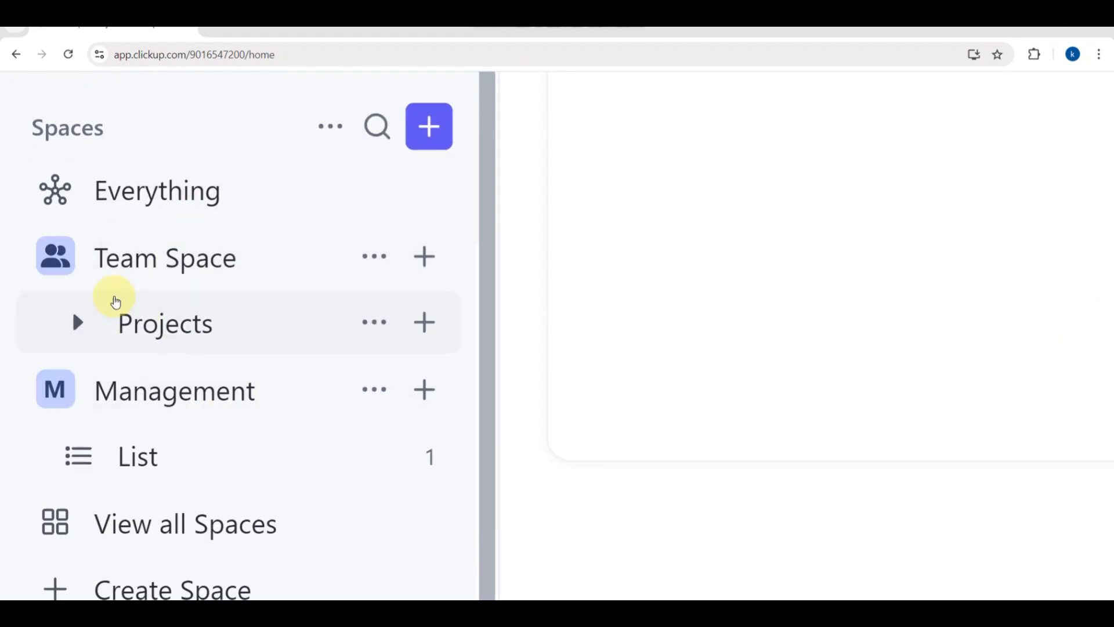
{"action": "left_click", "coordinate": [430, 260]}
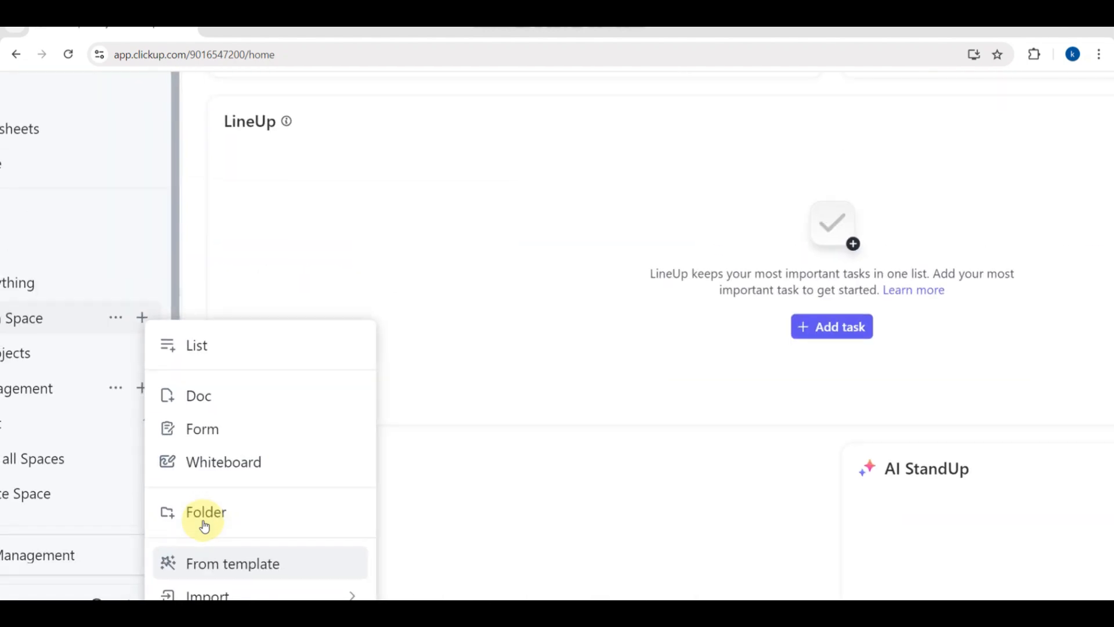
{"action": "left_click", "coordinate": [215, 566]}
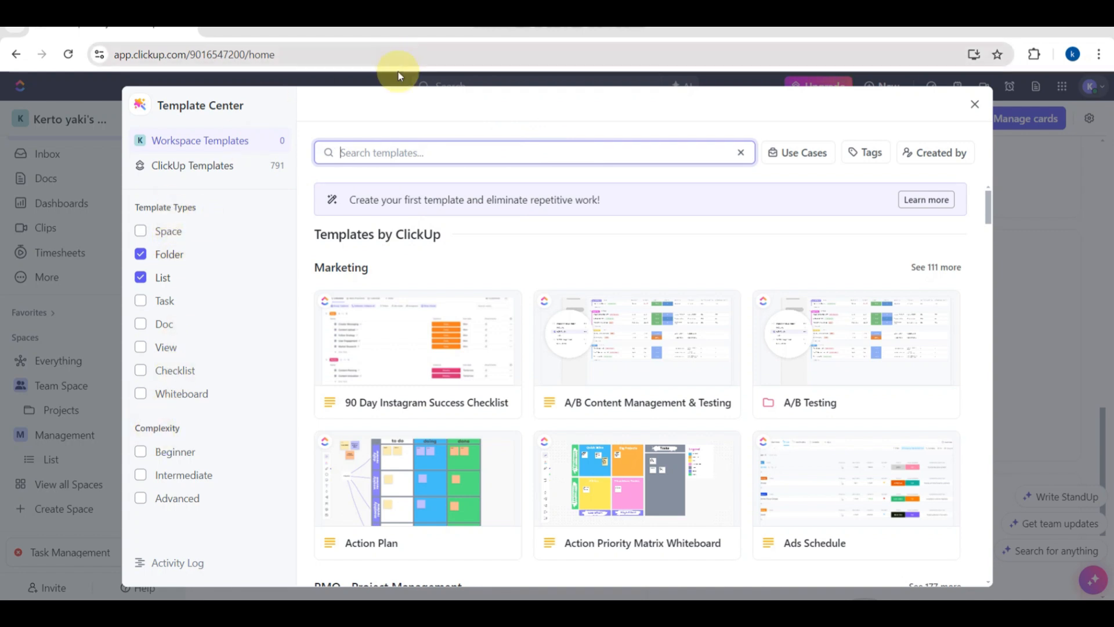
Search the template library for "social media management", then clear the search
{"action": "type", "text": "so"}
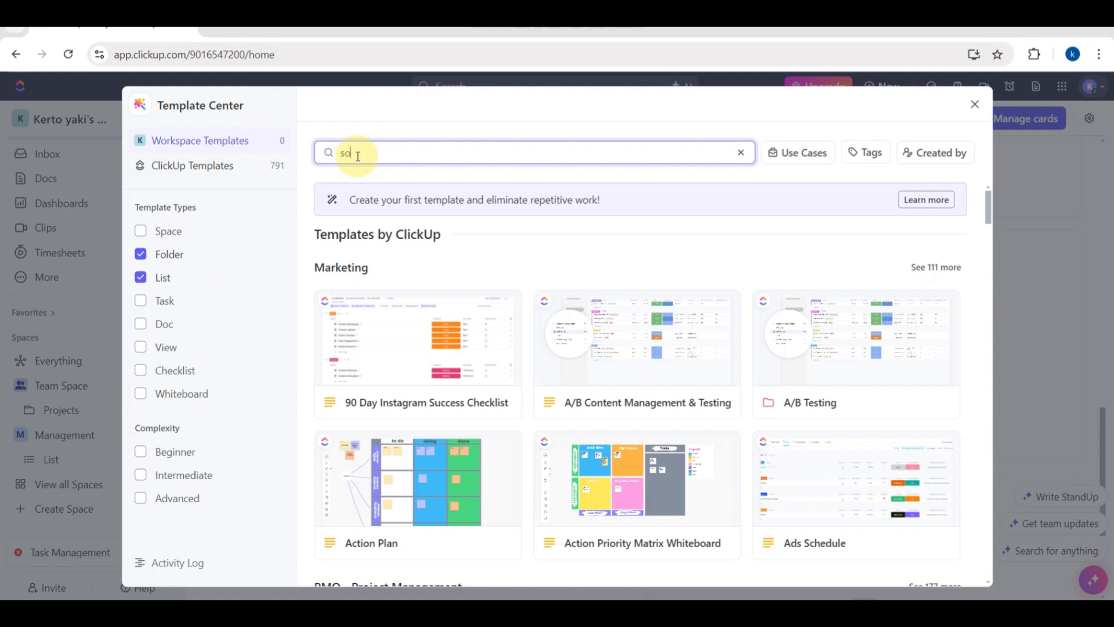
{"action": "type", "text": "cial media ma"}
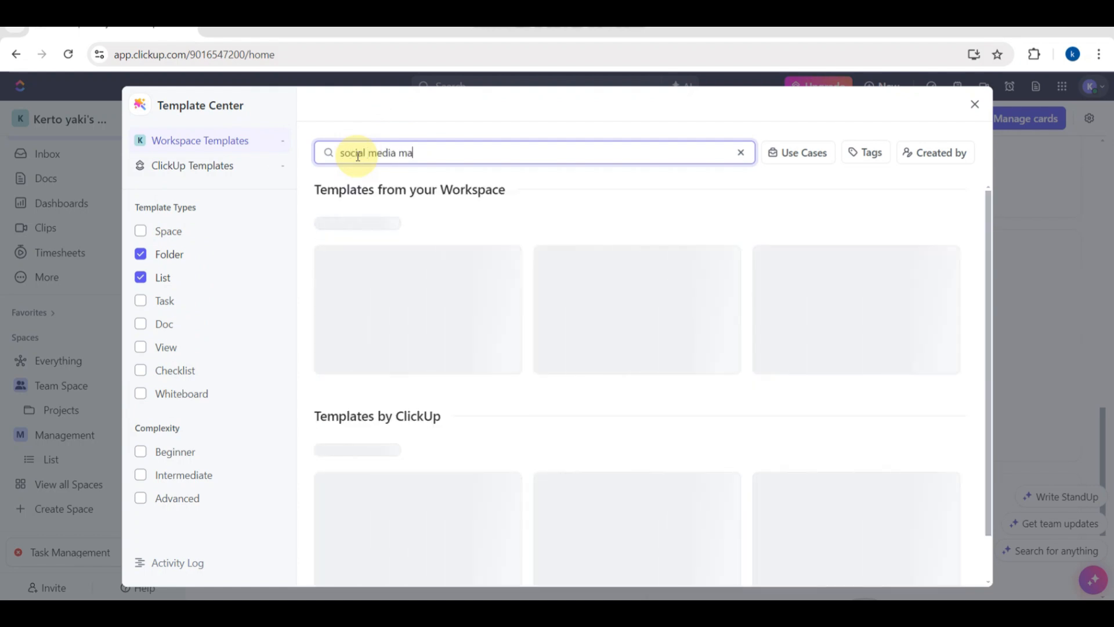
{"action": "type", "text": "nagement"}
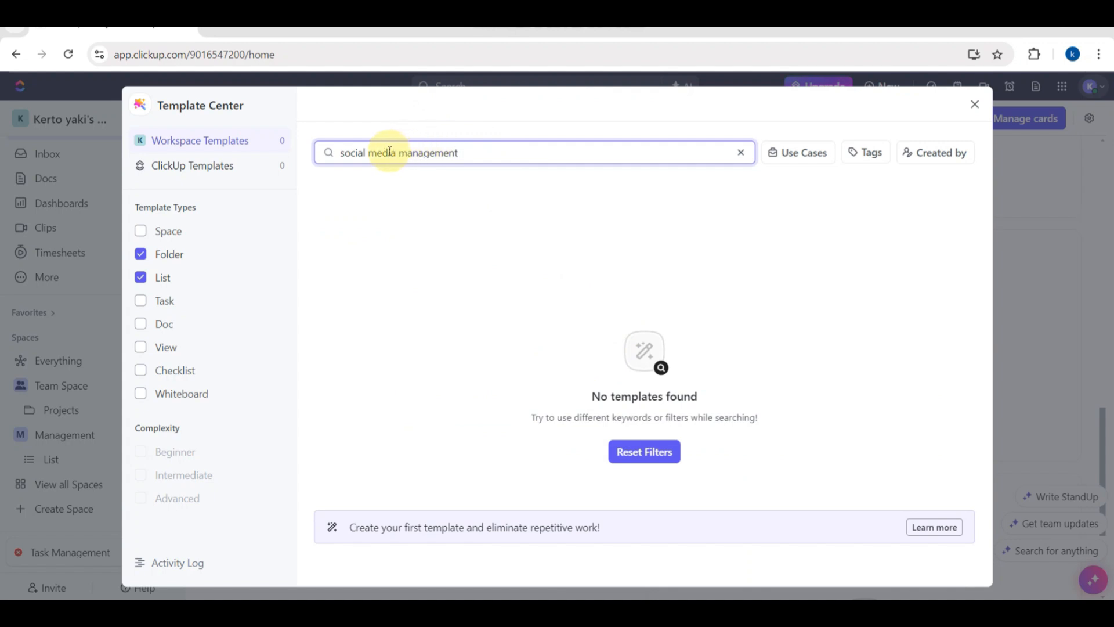
{"action": "key", "text": "BackSpace"}
{"action": "key", "text": "BackSpace"}
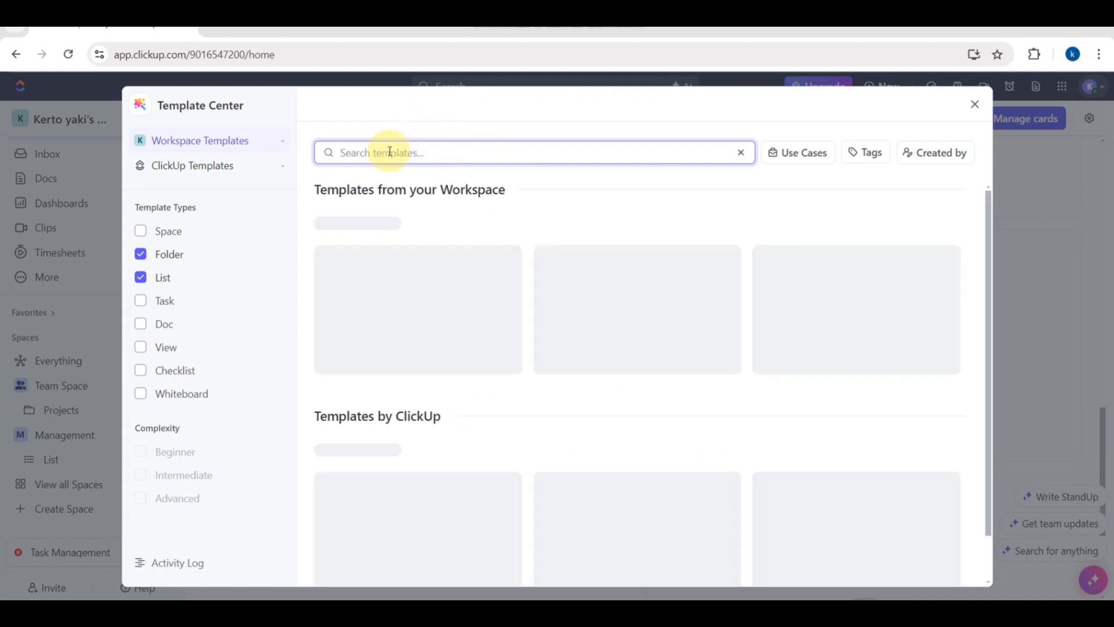
Search the template library for "management" and open the Content Management folder template
{"action": "type", "text": "management"}
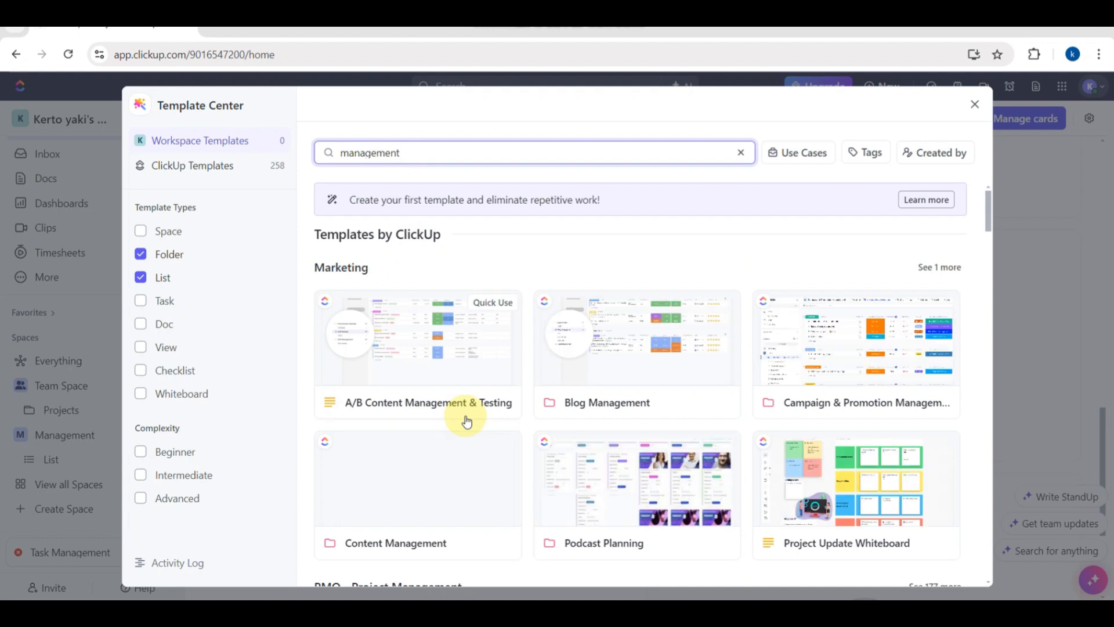
{"action": "scroll", "coordinate": [620, 452], "scroll_direction": "down", "scroll_amount": 2}
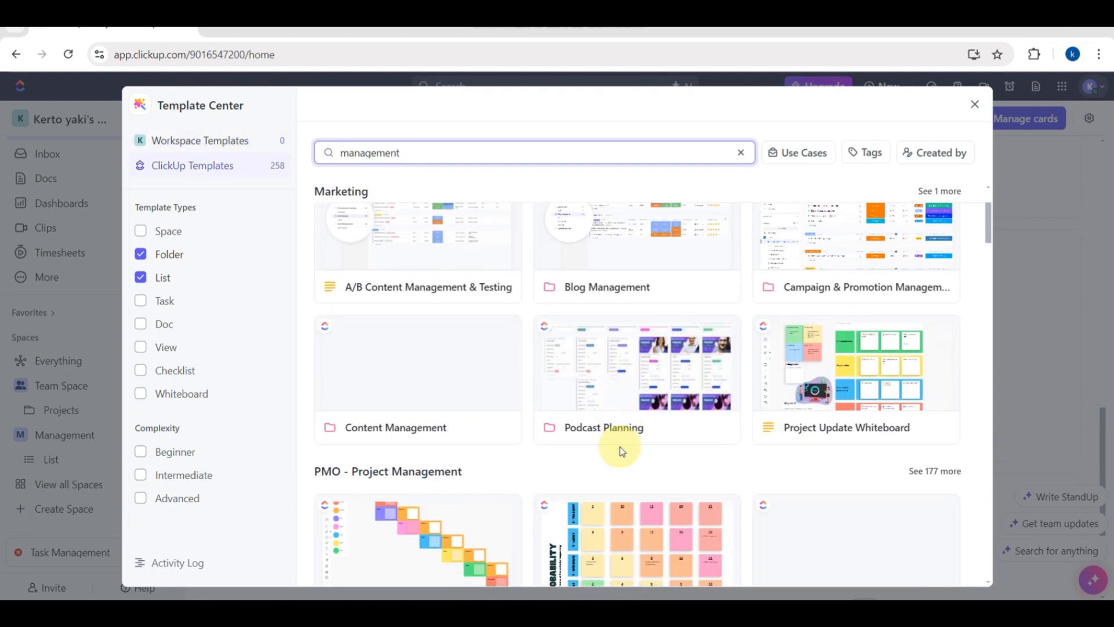
{"action": "scroll", "coordinate": [620, 452], "scroll_direction": "down", "scroll_amount": 5}
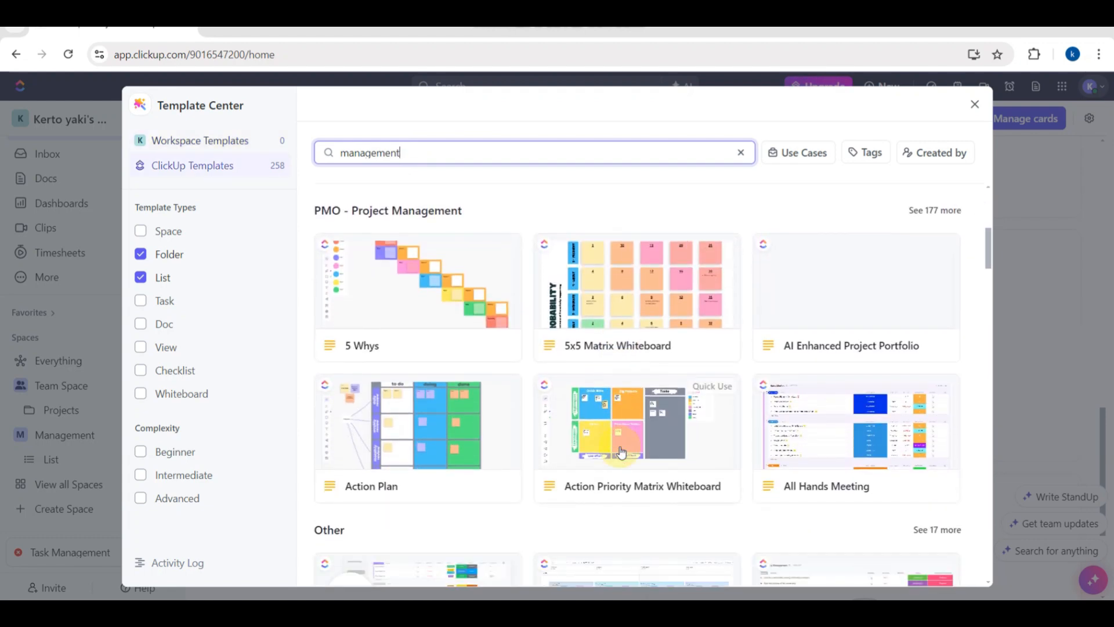
{"action": "scroll", "coordinate": [619, 452], "scroll_direction": "down", "scroll_amount": 1}
{"action": "scroll", "coordinate": [606, 395], "scroll_direction": "down", "scroll_amount": 4}
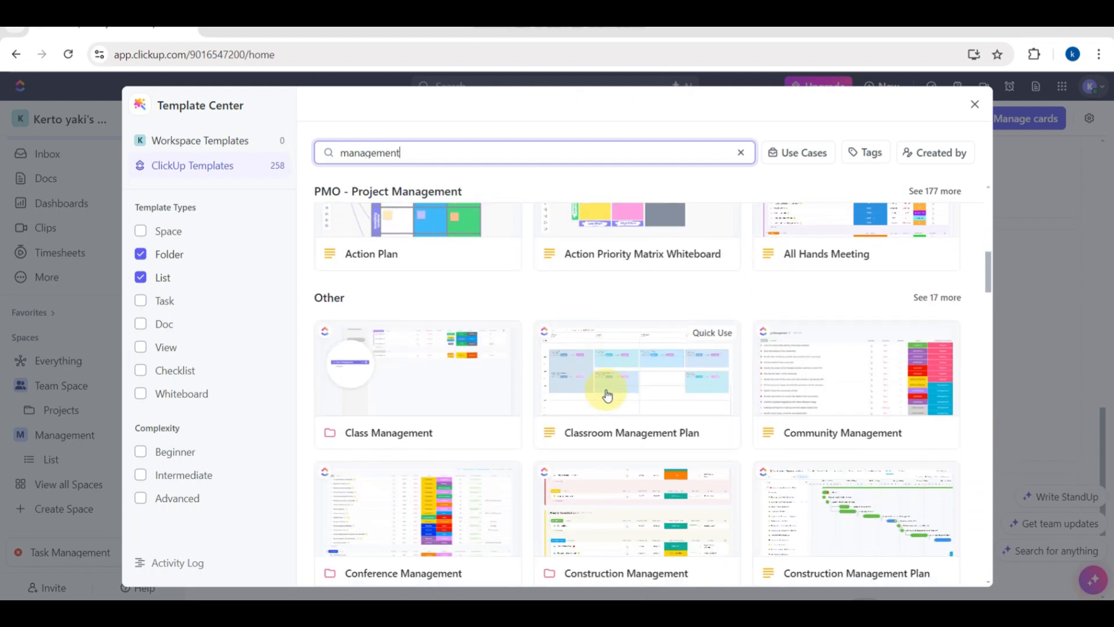
{"action": "scroll", "coordinate": [606, 395], "scroll_direction": "down", "scroll_amount": 3}
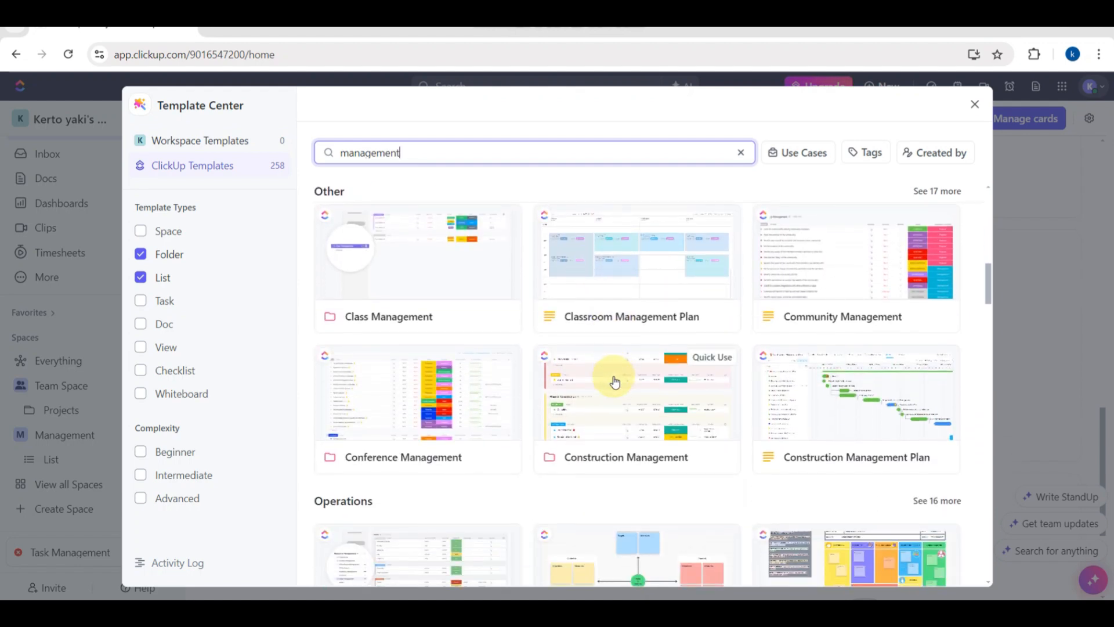
{"action": "scroll", "coordinate": [615, 381], "scroll_direction": "down", "scroll_amount": 5}
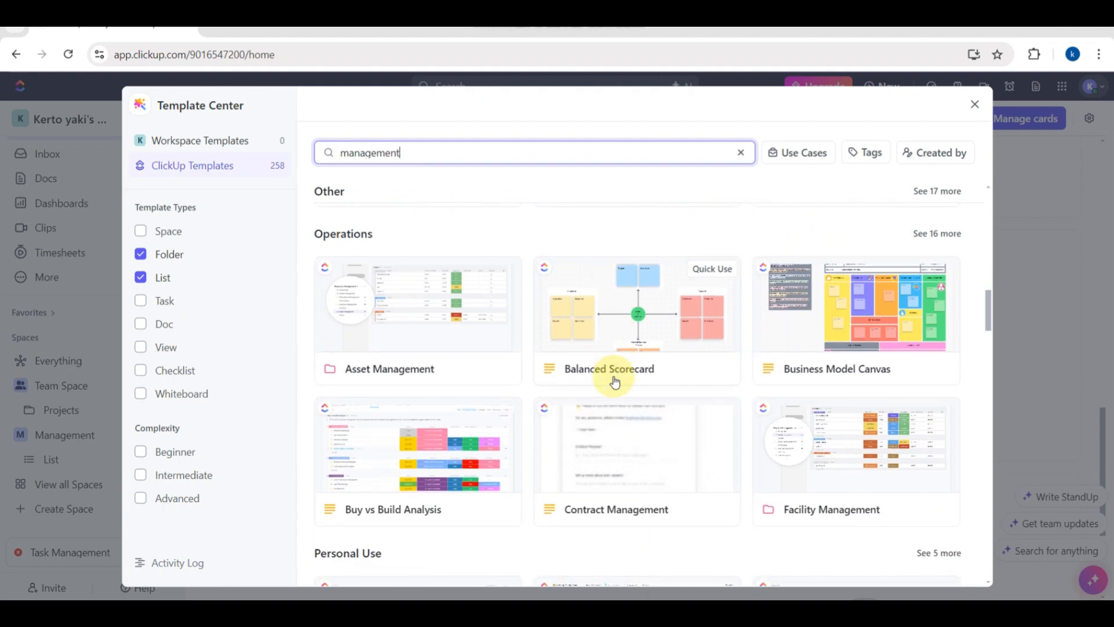
{"action": "scroll", "coordinate": [614, 380], "scroll_direction": "down", "scroll_amount": 4}
{"action": "left_click", "coordinate": [381, 256]}
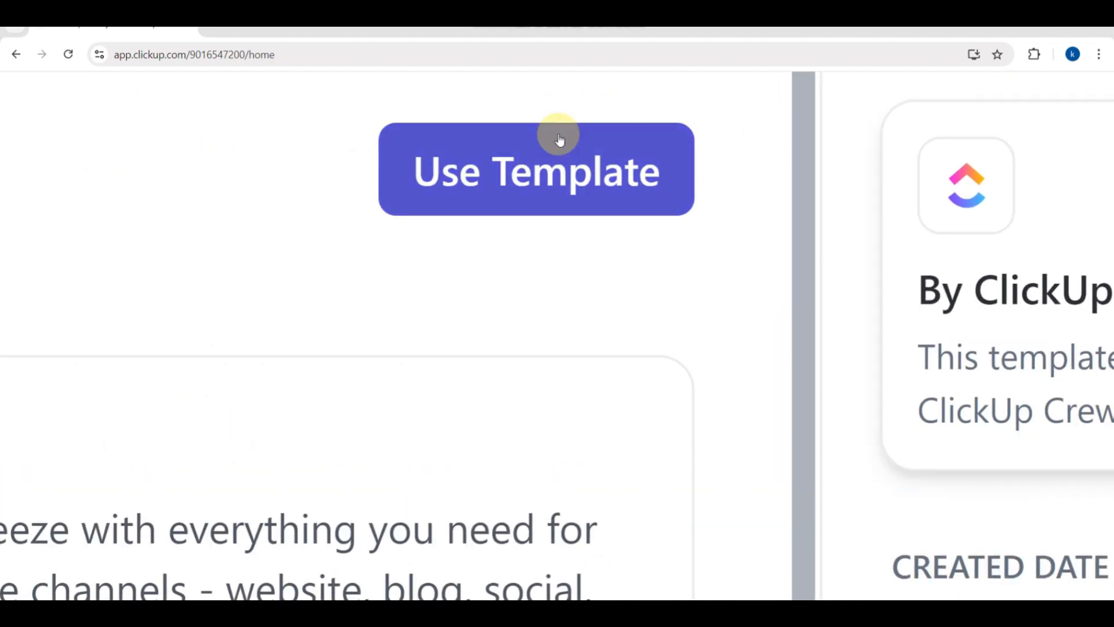
Use the Content Management template with the folder name "Social media management", keeping Team Space as its location
{"action": "left_click", "coordinate": [494, 191]}
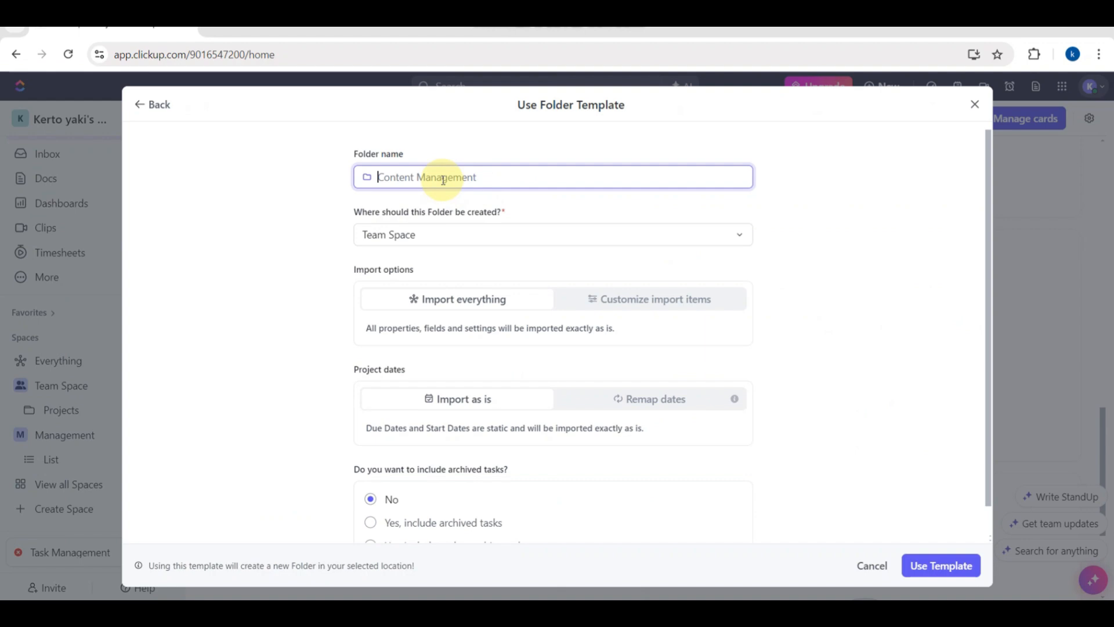
{"action": "type", "text": "Social media management"}
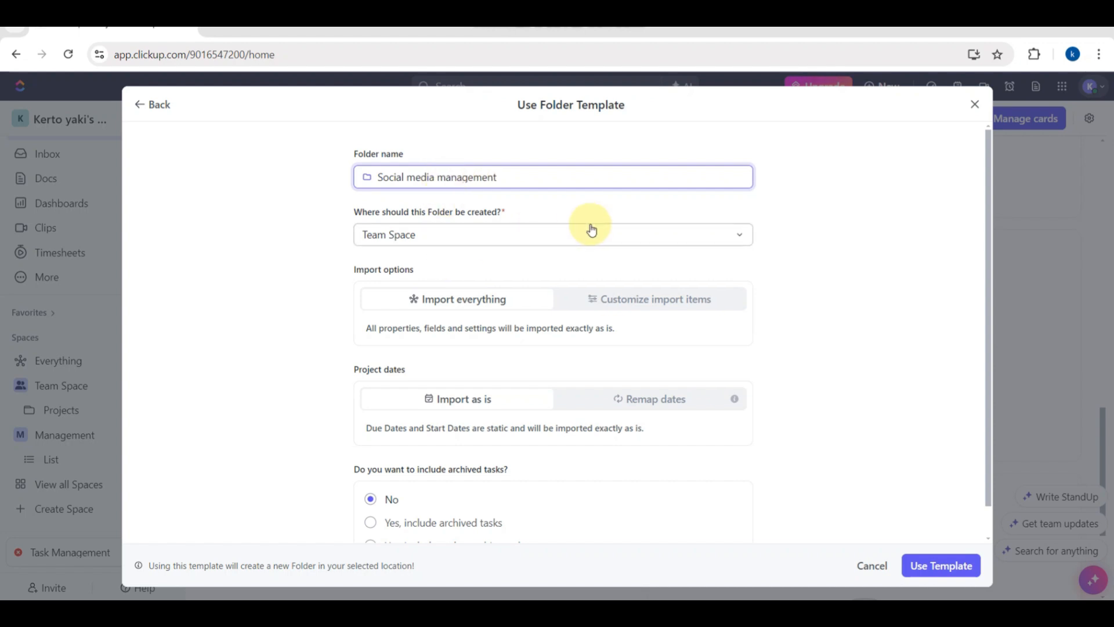
{"action": "left_click", "coordinate": [738, 238]}
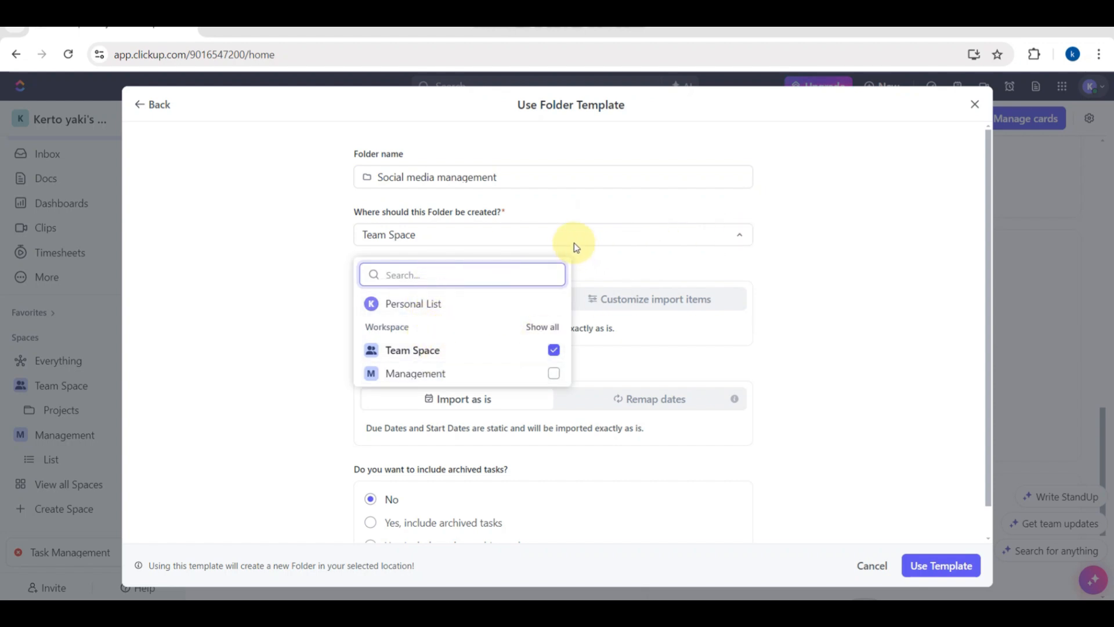
{"action": "left_click", "coordinate": [688, 237]}
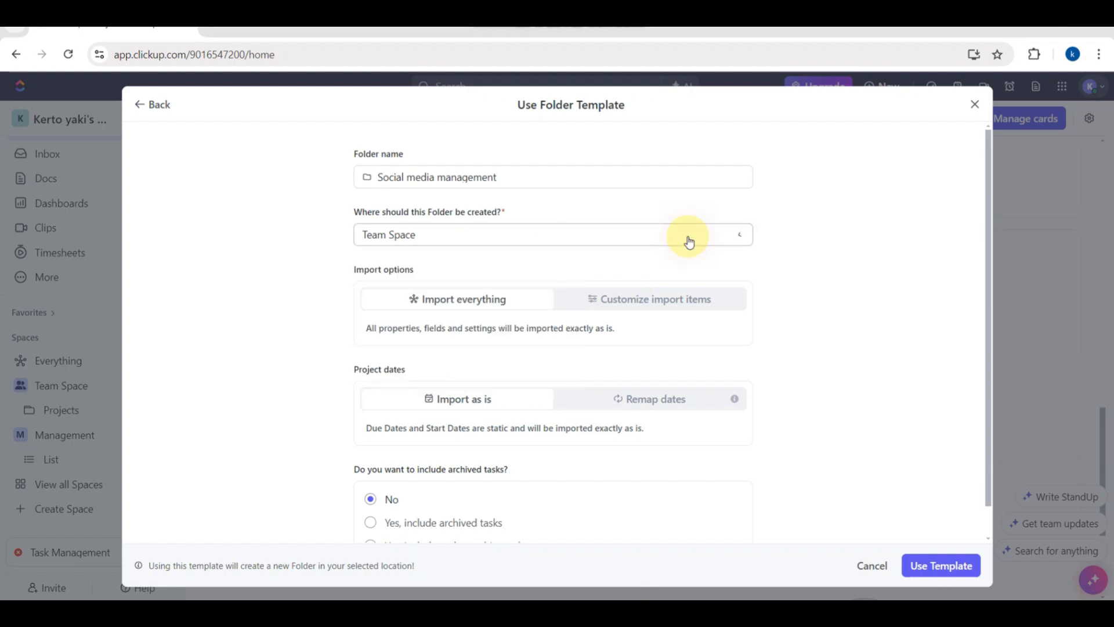
Apply the template with everything imported and archived tasks included
{"action": "left_click", "coordinate": [597, 304]}
{"action": "left_click", "coordinate": [515, 306]}
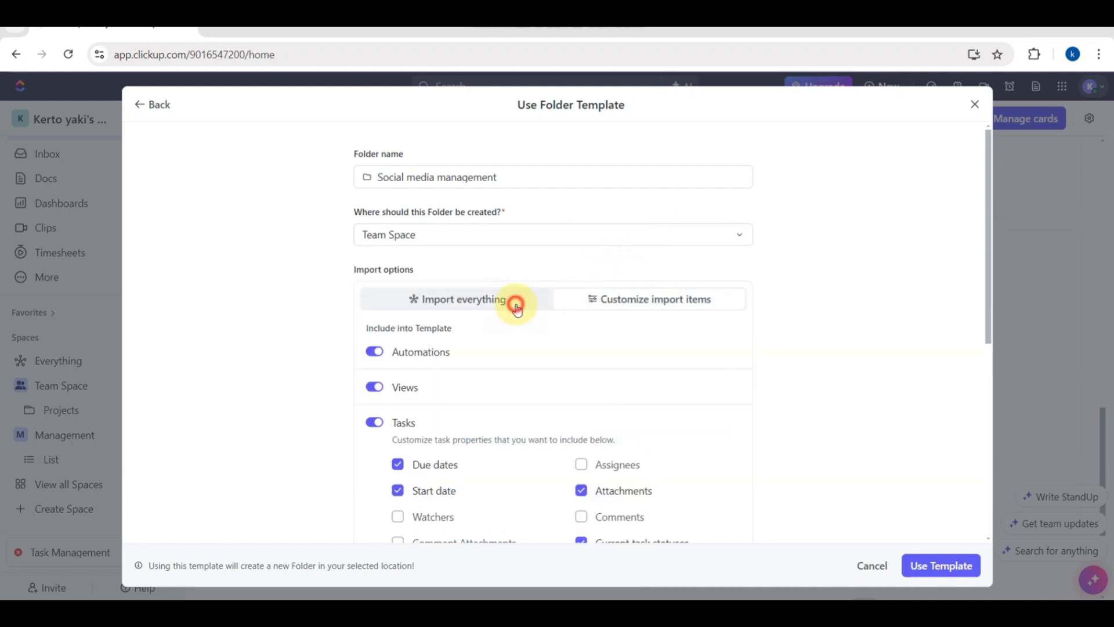
{"action": "scroll", "coordinate": [505, 400], "scroll_direction": "down", "scroll_amount": 1}
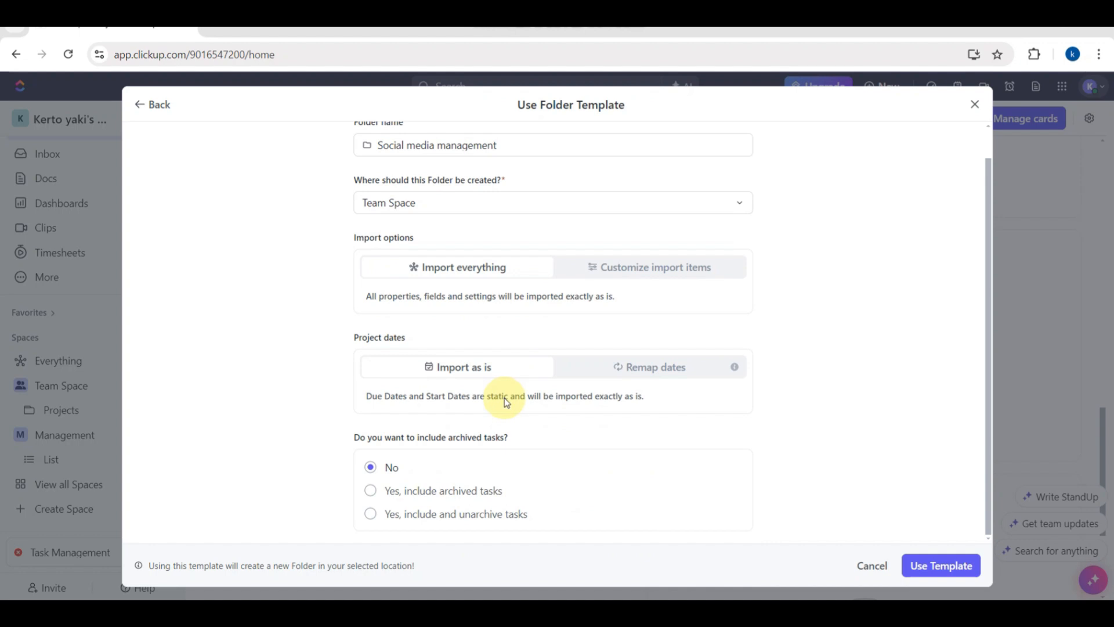
{"action": "left_click", "coordinate": [369, 492]}
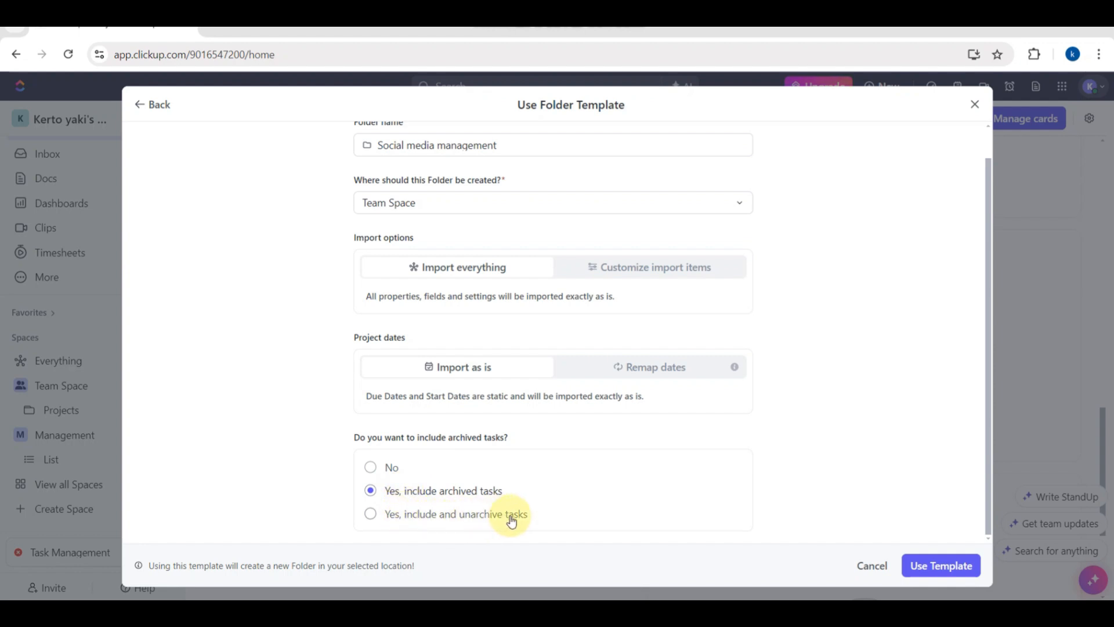
{"action": "left_click", "coordinate": [934, 569]}
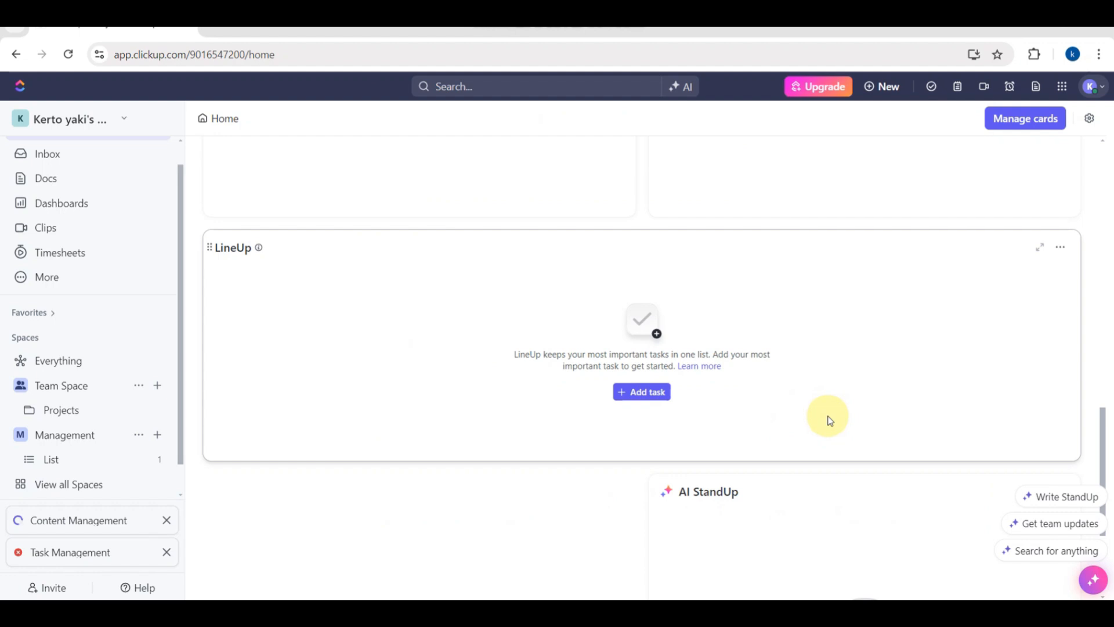
{"action": "scroll", "coordinate": [330, 266], "scroll_direction": "up", "scroll_amount": 2}
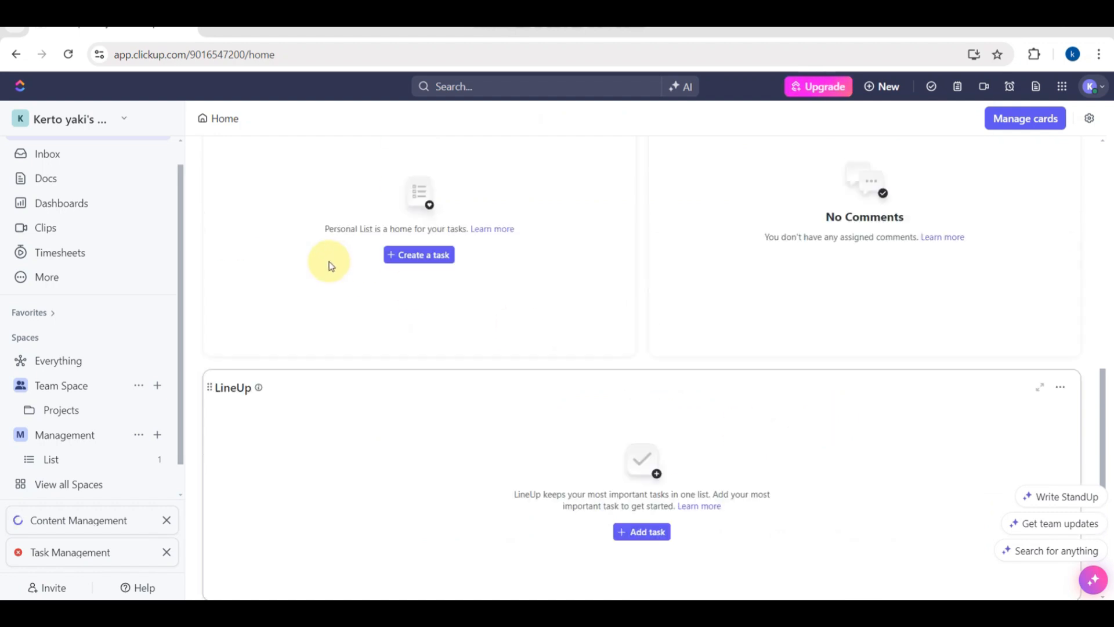
{"action": "scroll", "coordinate": [329, 266], "scroll_direction": "up", "scroll_amount": 10}
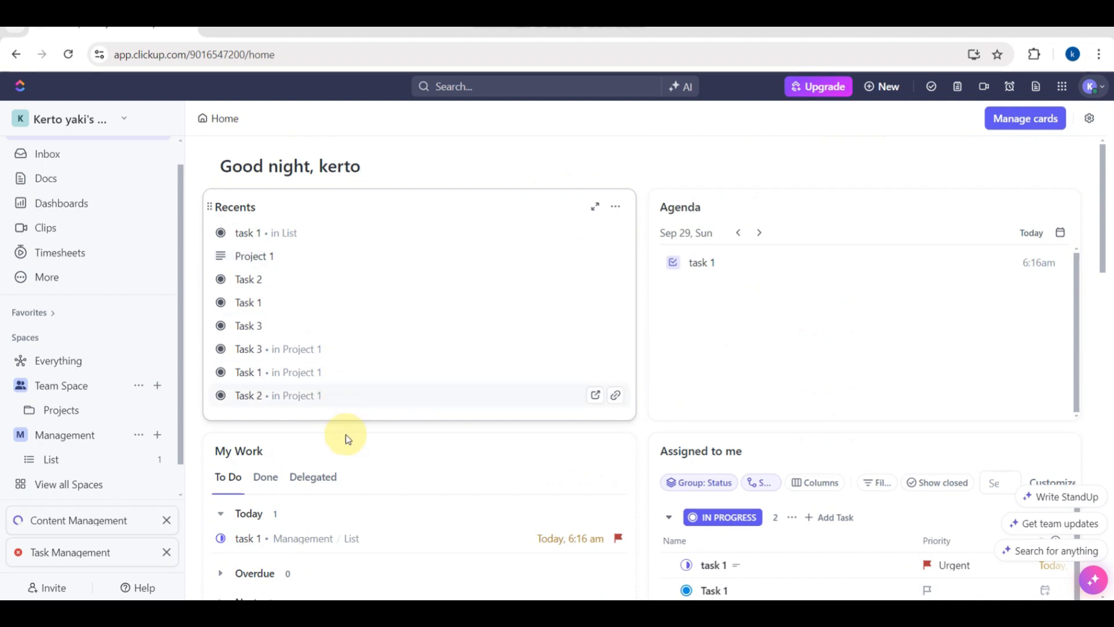
{"action": "scroll", "coordinate": [302, 509], "scroll_direction": "down", "scroll_amount": 2}
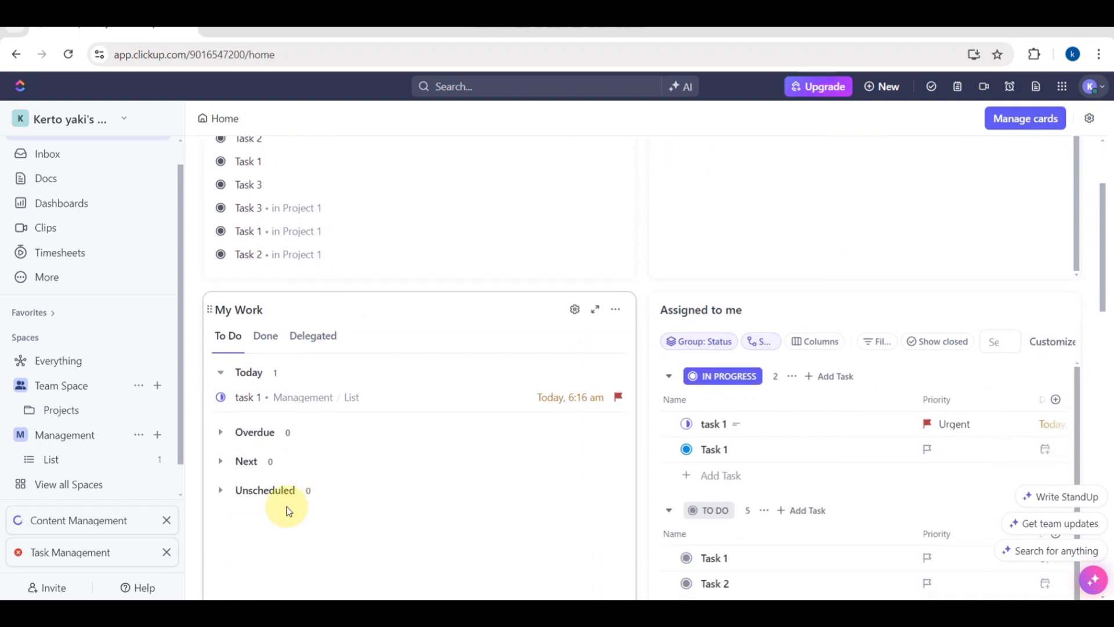
{"action": "scroll", "coordinate": [106, 531], "scroll_direction": "up", "scroll_amount": 3}
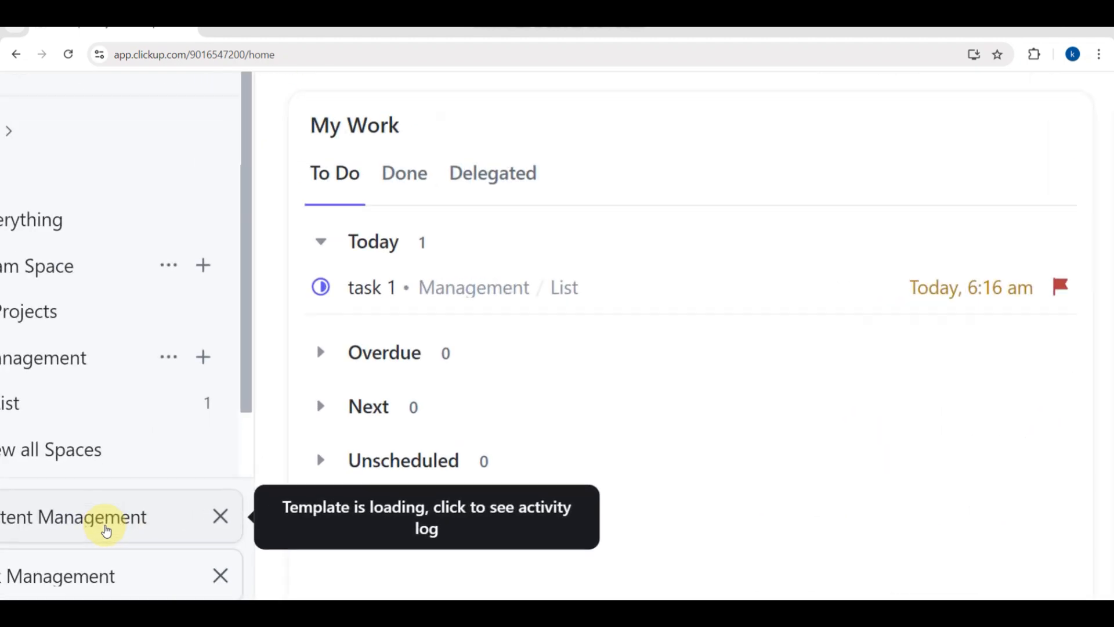
{"action": "scroll", "coordinate": [106, 531], "scroll_direction": "left", "scroll_amount": 2}
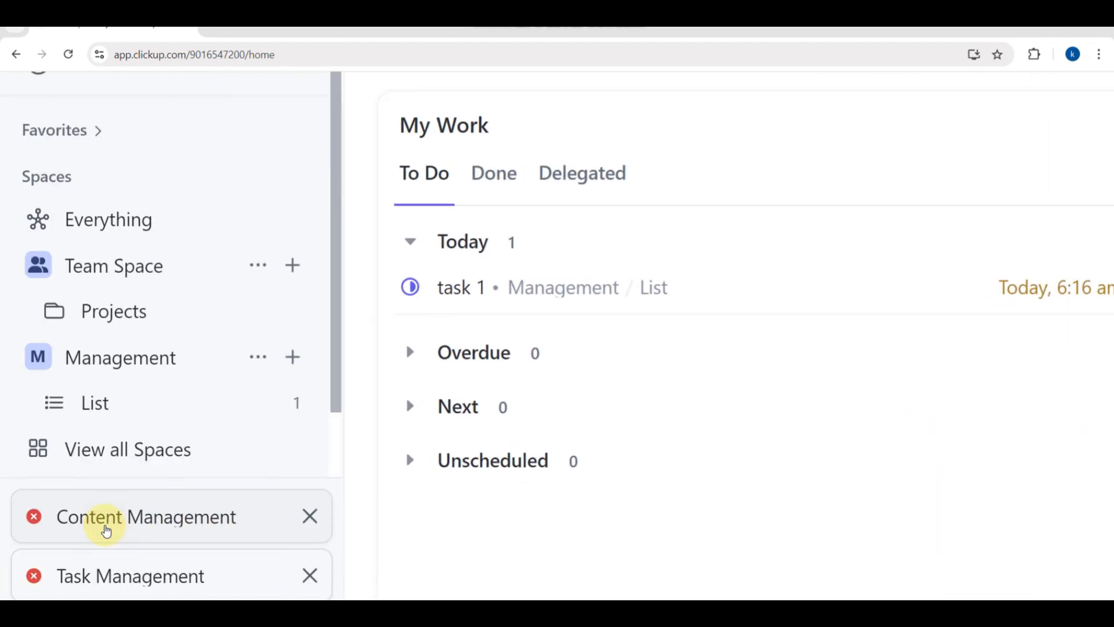
Add a task named "Vlogs" to the TO DO group of the soc med management list
{"action": "scroll", "coordinate": [141, 514], "scroll_direction": "down", "scroll_amount": 3}
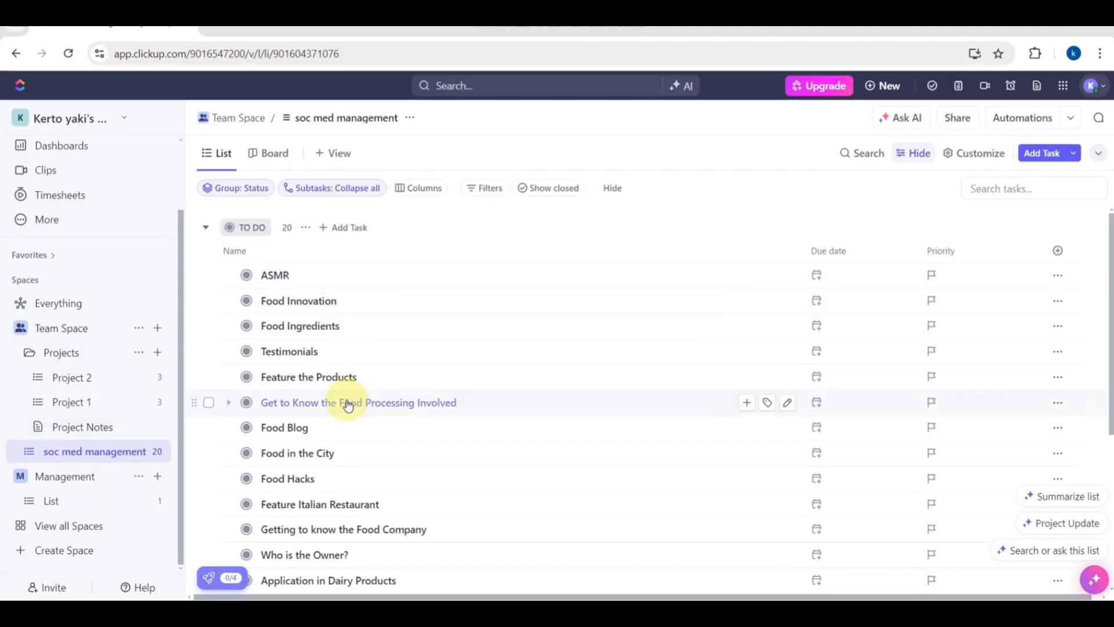
{"action": "scroll", "coordinate": [348, 404], "scroll_direction": "down", "scroll_amount": 5}
{"action": "scroll", "coordinate": [349, 404], "scroll_direction": "up", "scroll_amount": 4}
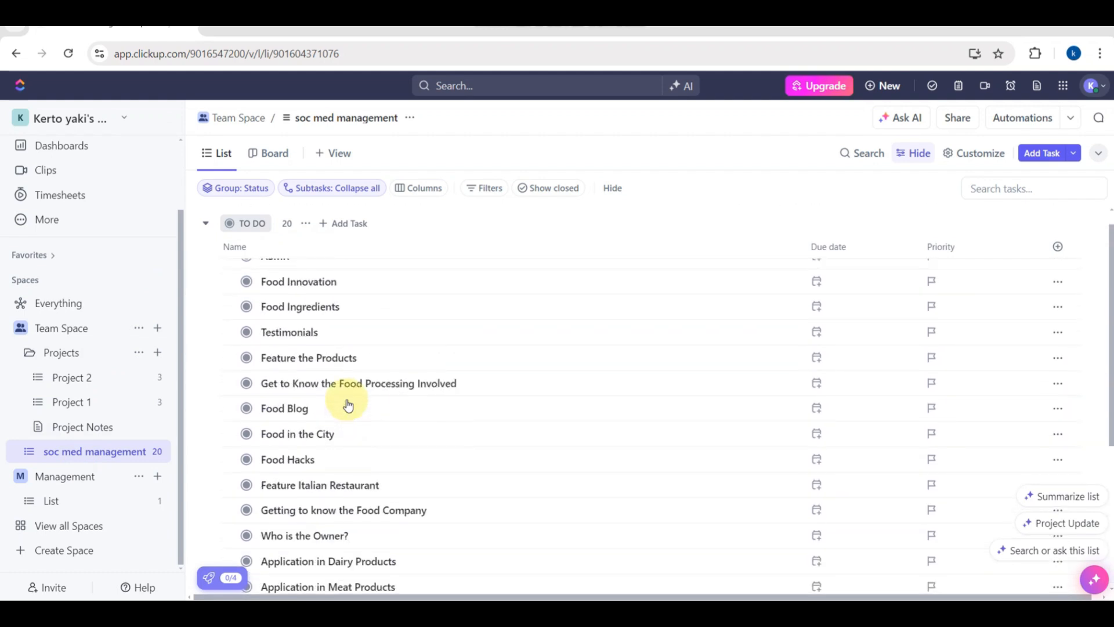
{"action": "scroll", "coordinate": [348, 405], "scroll_direction": "up", "scroll_amount": 1}
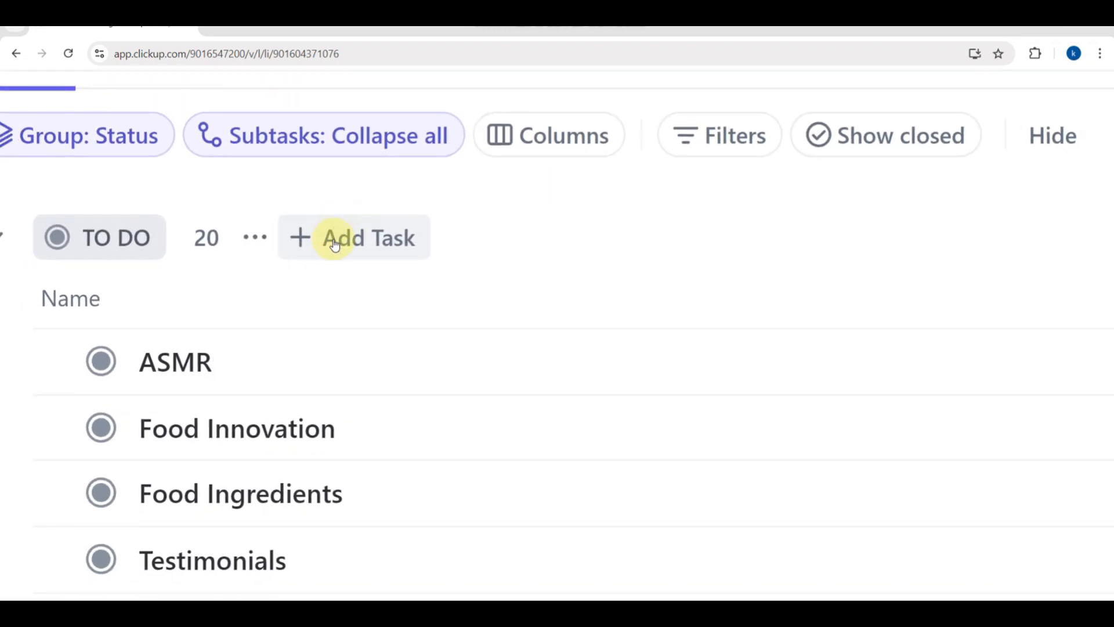
{"action": "left_click", "coordinate": [334, 245]}
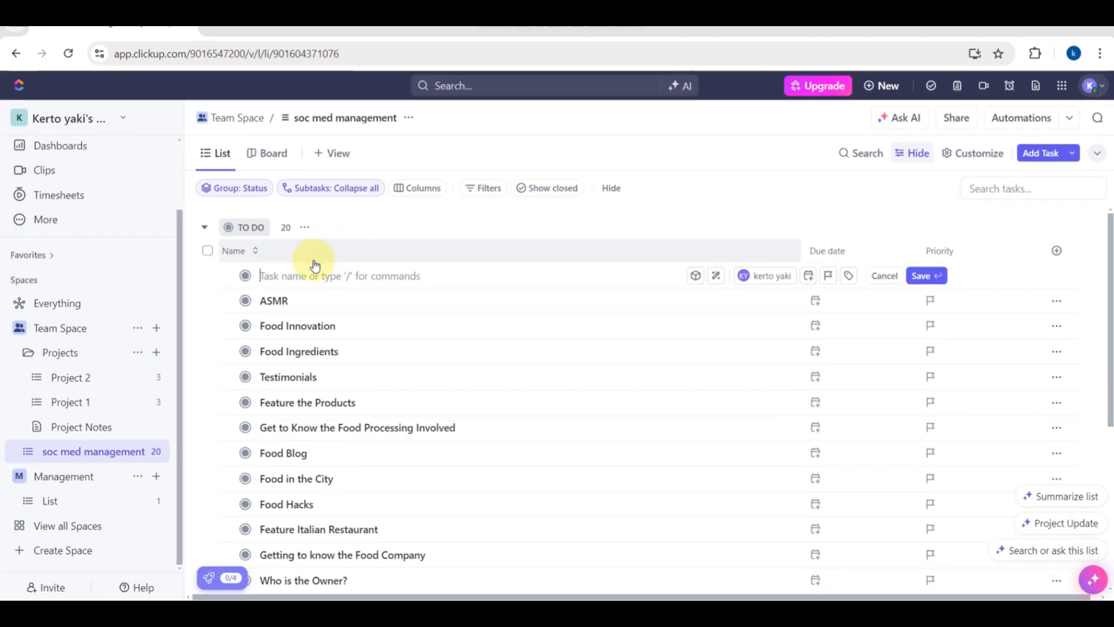
{"action": "left_click", "coordinate": [309, 276]}
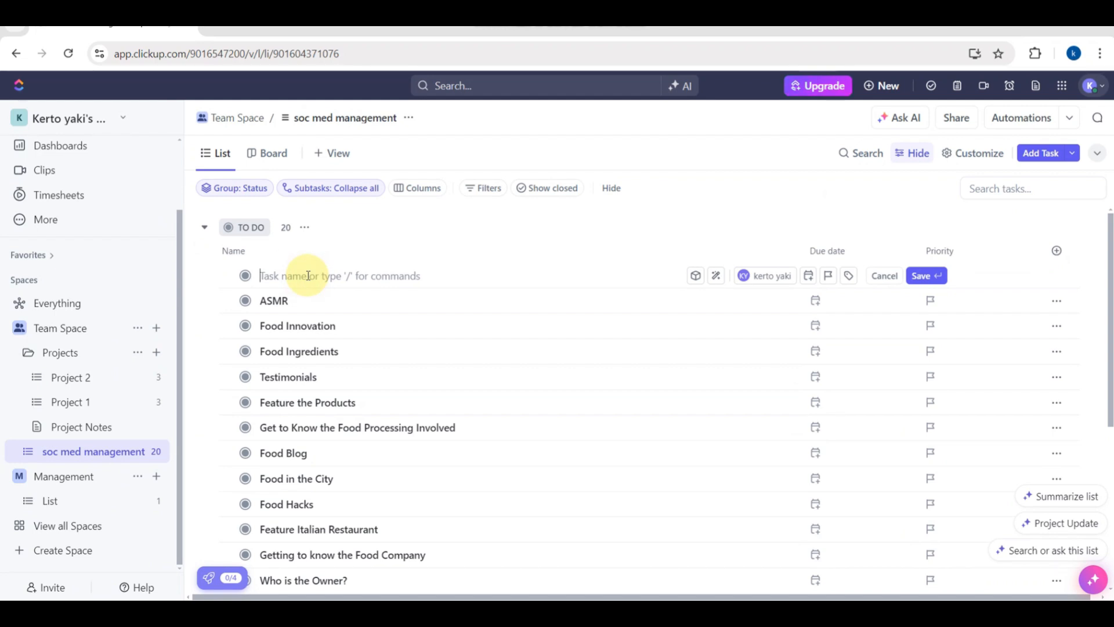
{"action": "type", "text": "Vlogs"}
{"action": "key", "text": "Return"}
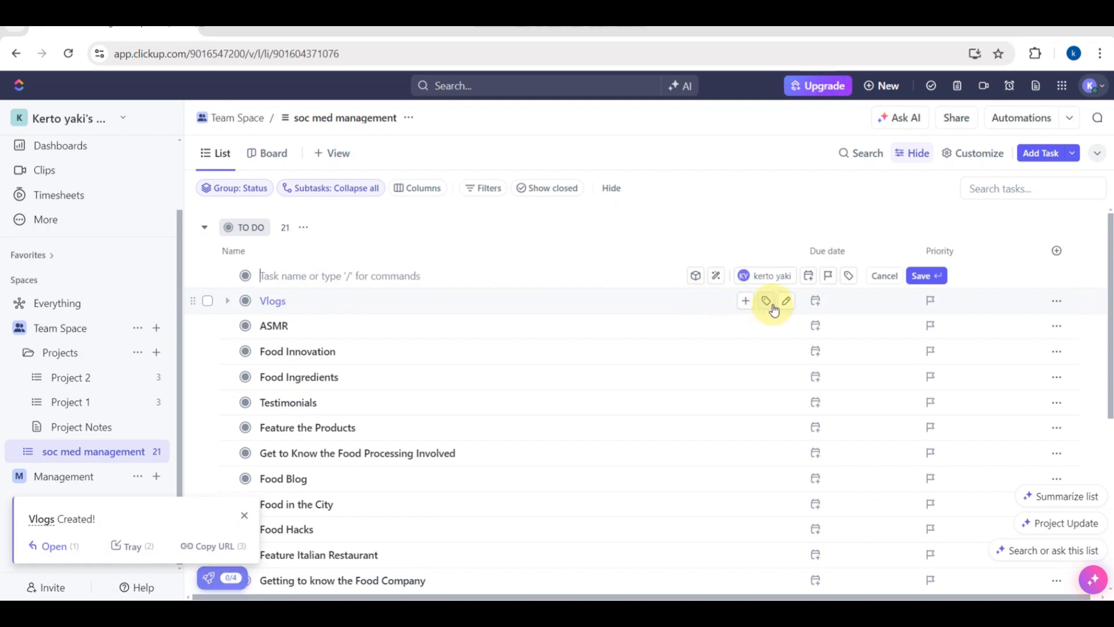
Set the Vlogs task's due date to 2 weeks out, Oct 13, and its priority to Urgent
{"action": "left_click", "coordinate": [808, 301]}
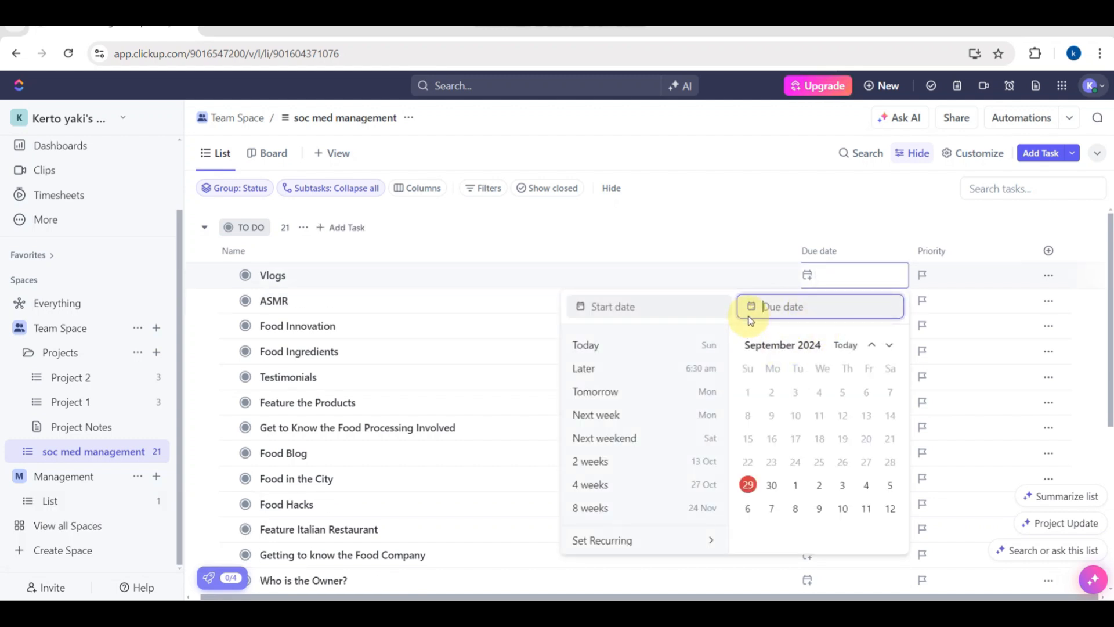
{"action": "left_click", "coordinate": [639, 467]}
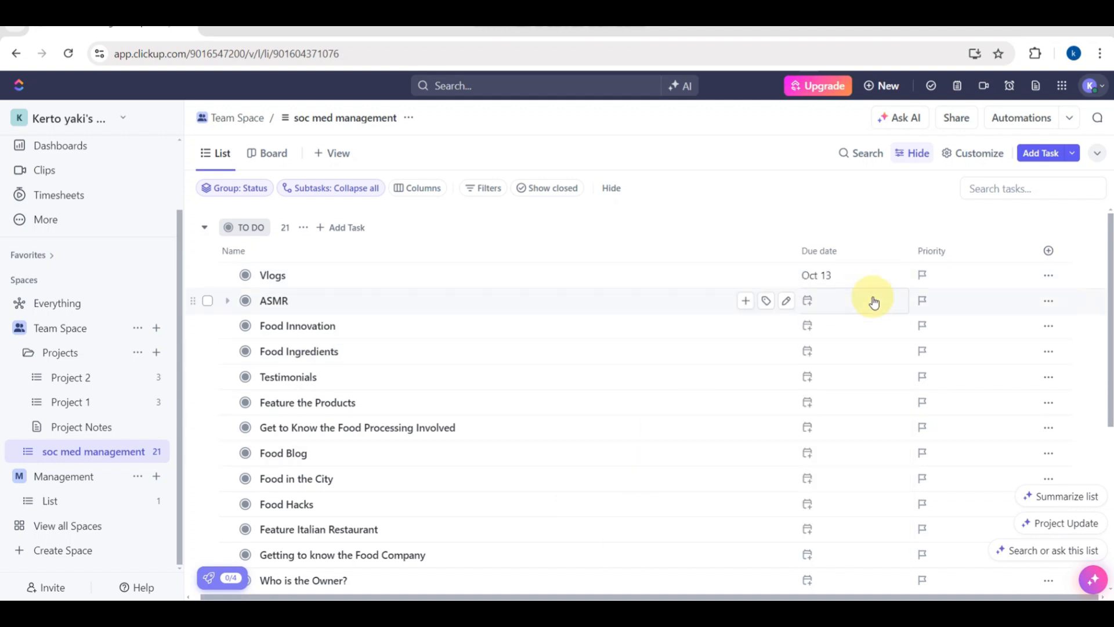
{"action": "left_click", "coordinate": [926, 274]}
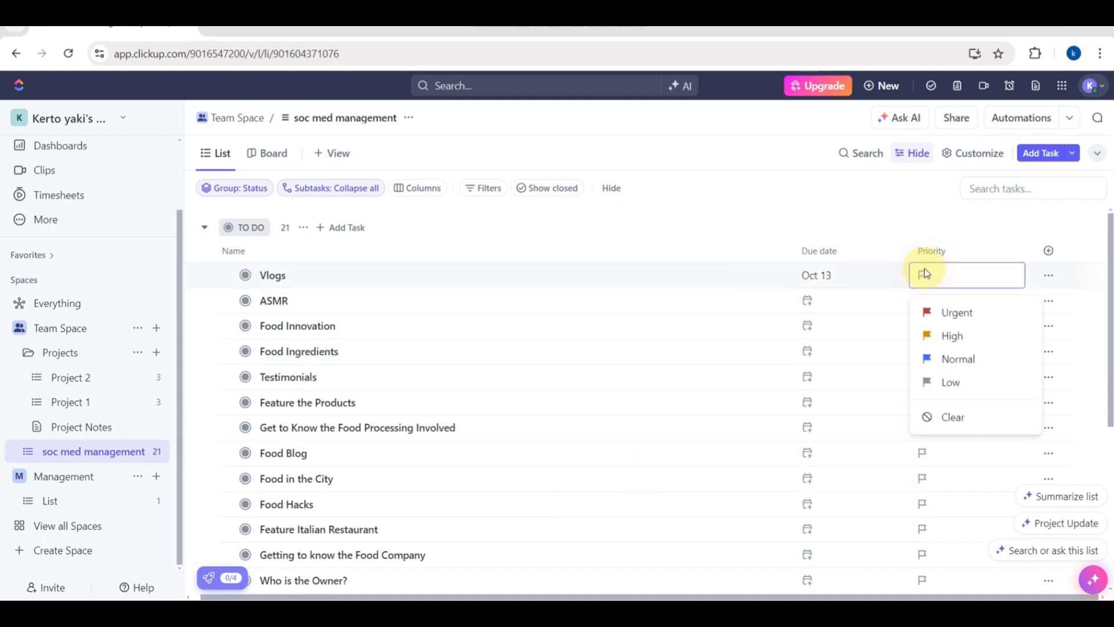
{"action": "left_click", "coordinate": [944, 316]}
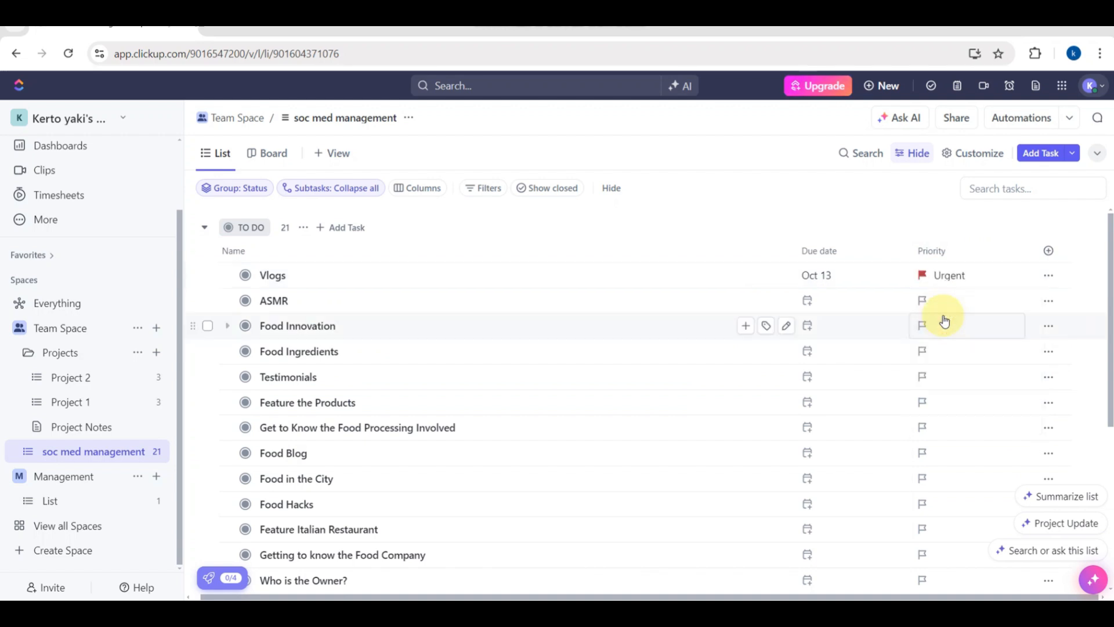
Delete the Food Blog task from the TO DO group
{"action": "left_click", "coordinate": [1047, 276]}
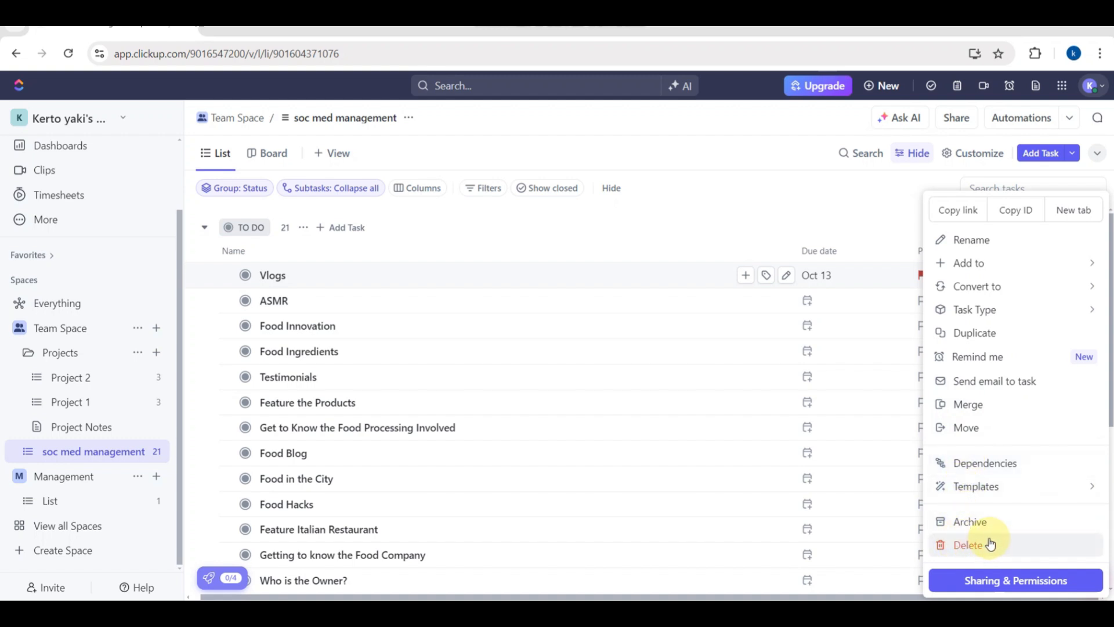
{"action": "left_click", "coordinate": [706, 193]}
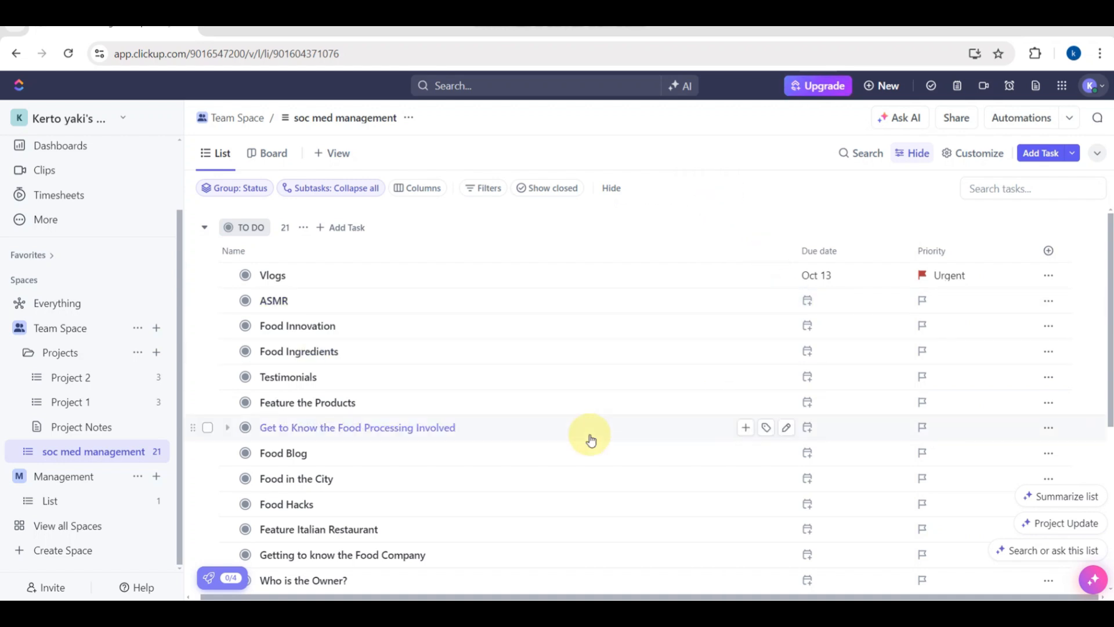
{"action": "scroll", "coordinate": [591, 439], "scroll_direction": "down", "scroll_amount": 3}
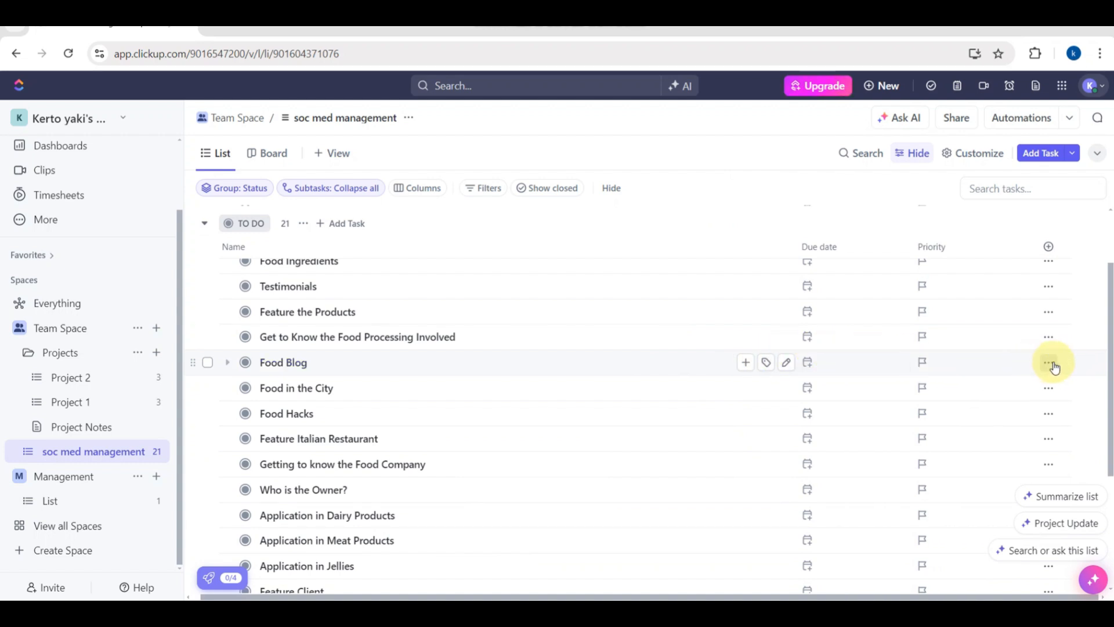
{"action": "scroll", "coordinate": [1054, 367], "scroll_direction": "up", "scroll_amount": 5}
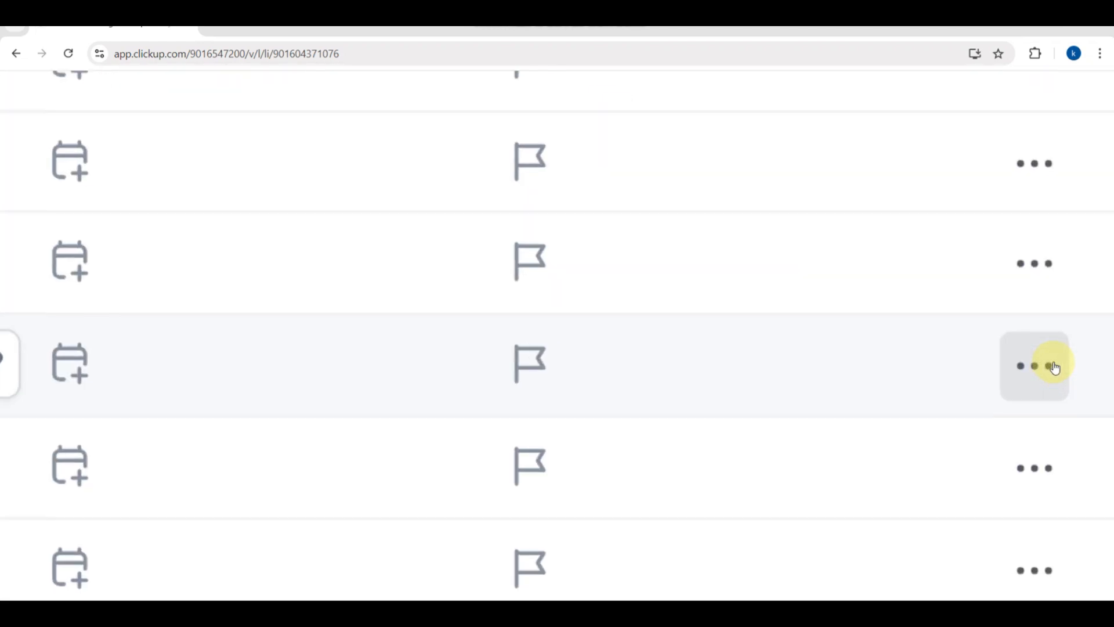
{"action": "left_click", "coordinate": [1054, 365]}
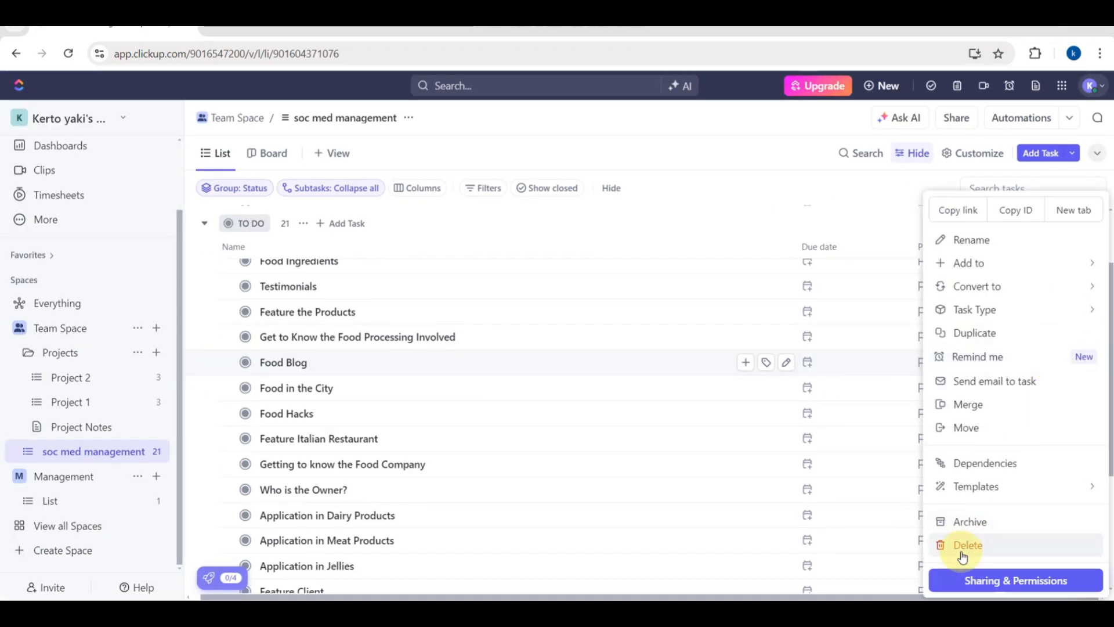
{"action": "scroll", "coordinate": [962, 556], "scroll_direction": "up", "scroll_amount": 5}
{"action": "left_click", "coordinate": [954, 510]}
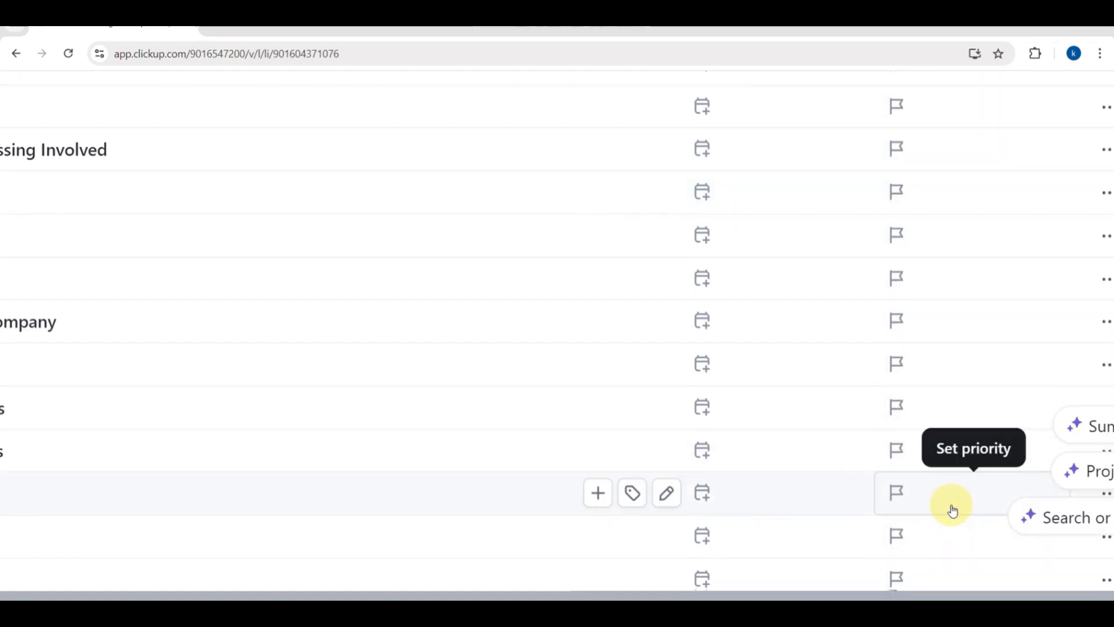
{"action": "scroll", "coordinate": [951, 509], "scroll_direction": "down", "scroll_amount": 5}
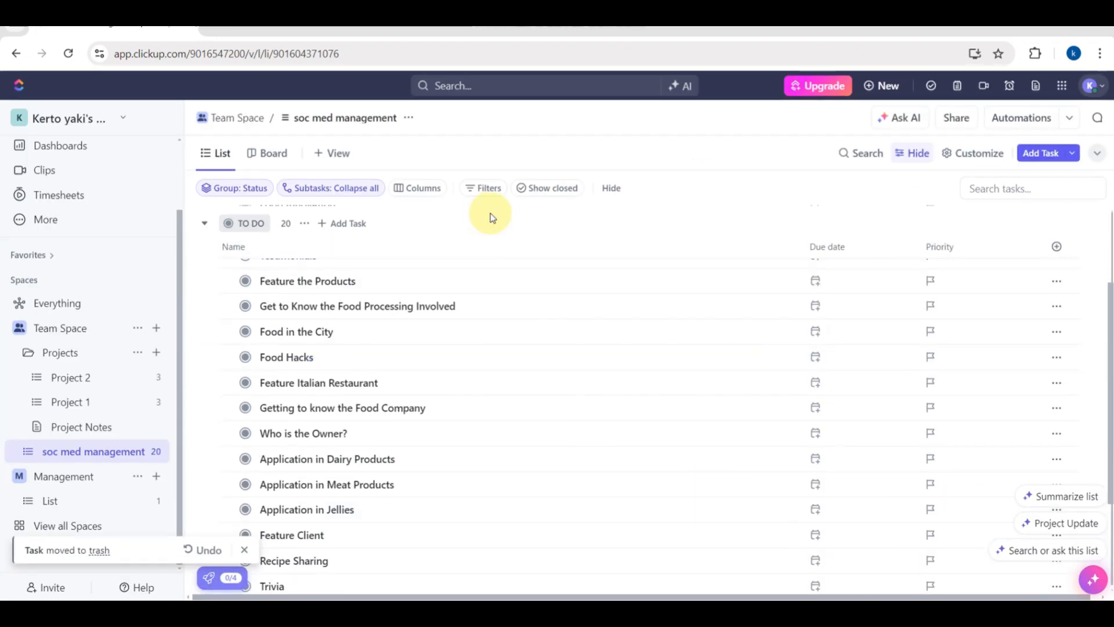
Add a Table view to the soc med management list, name it "main table" and save the view
{"action": "left_click", "coordinate": [325, 154]}
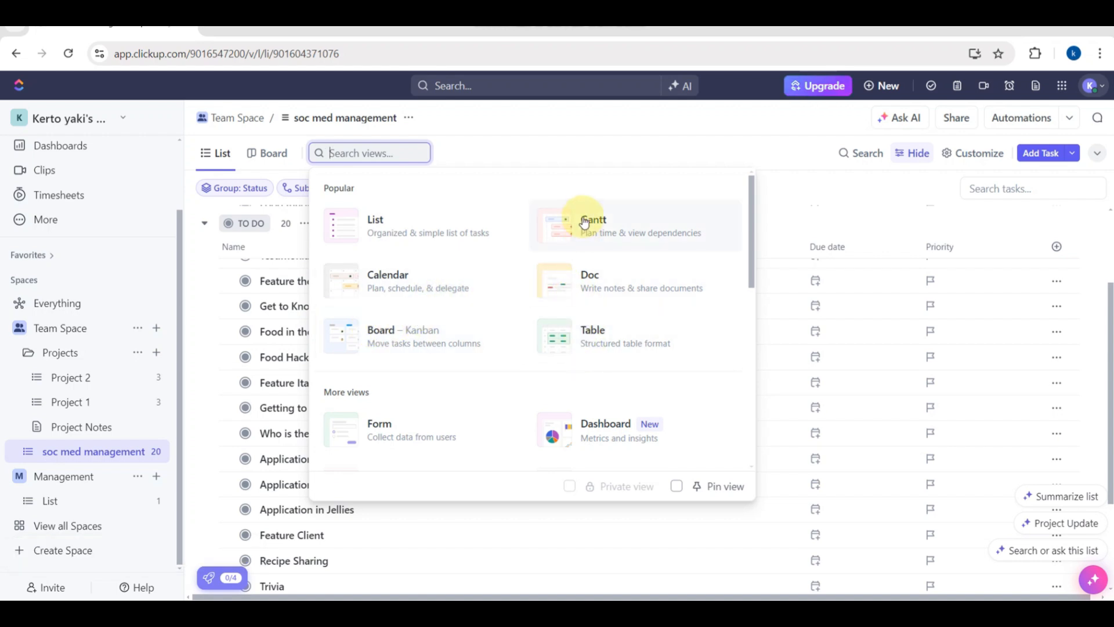
{"action": "left_click", "coordinate": [586, 335]}
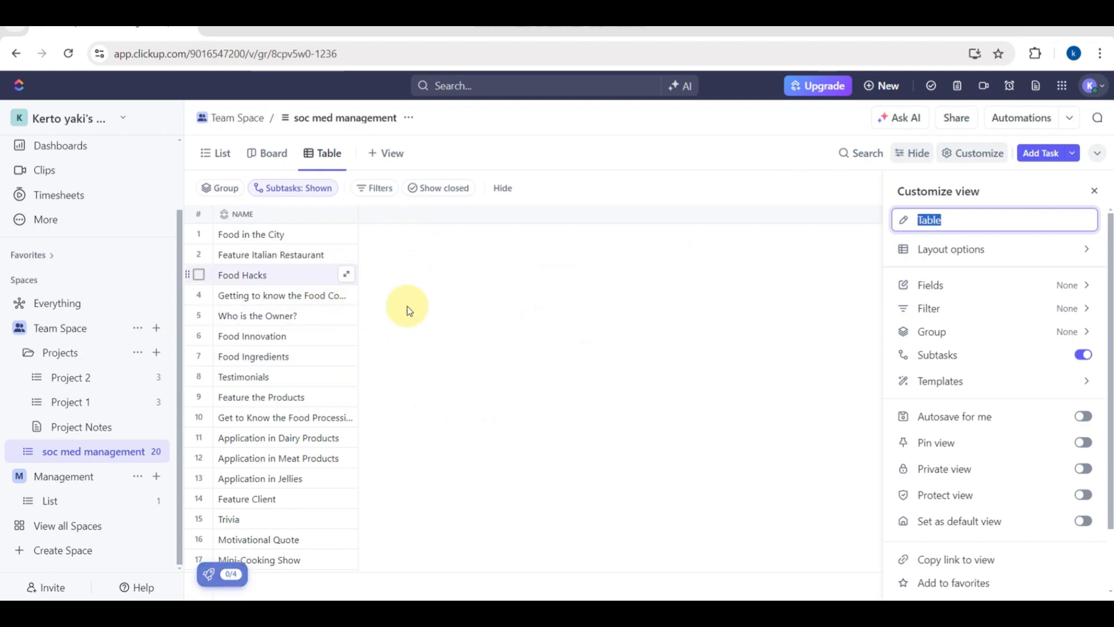
{"action": "left_click", "coordinate": [969, 224]}
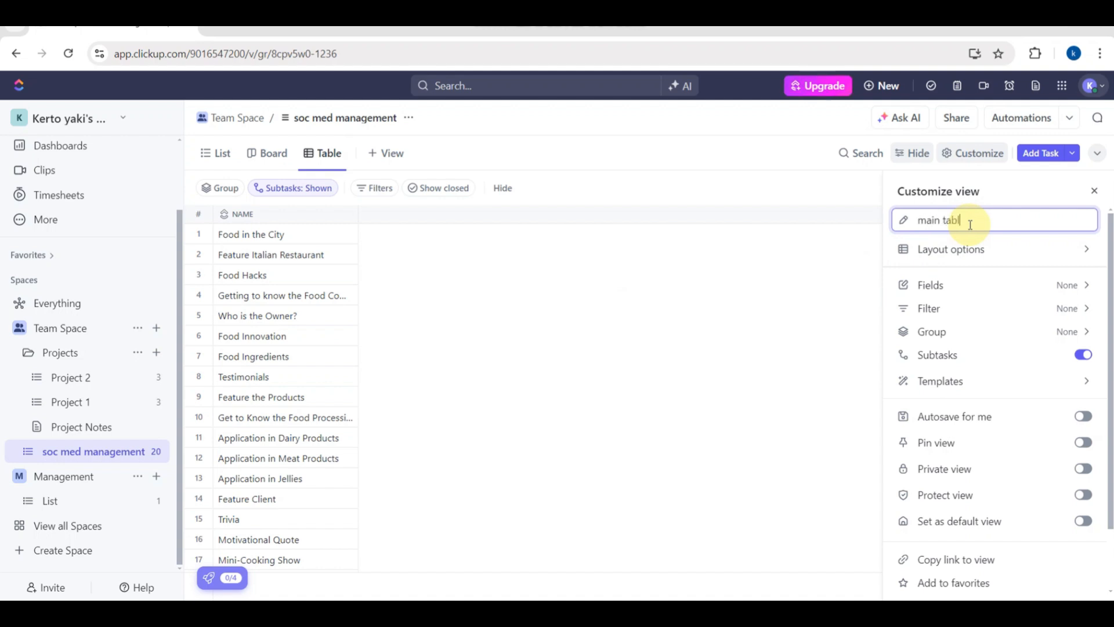
{"action": "type", "text": "main table"}
{"action": "key", "text": "Return"}
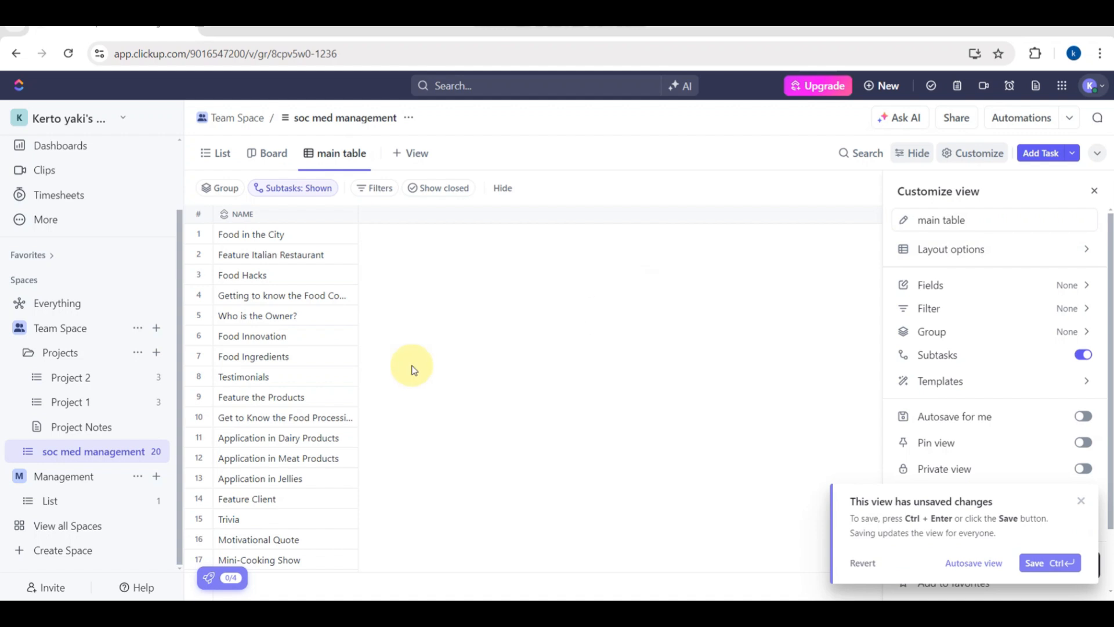
{"action": "scroll", "coordinate": [316, 398], "scroll_direction": "down", "scroll_amount": 2}
{"action": "key", "text": "ctrl+Return"}
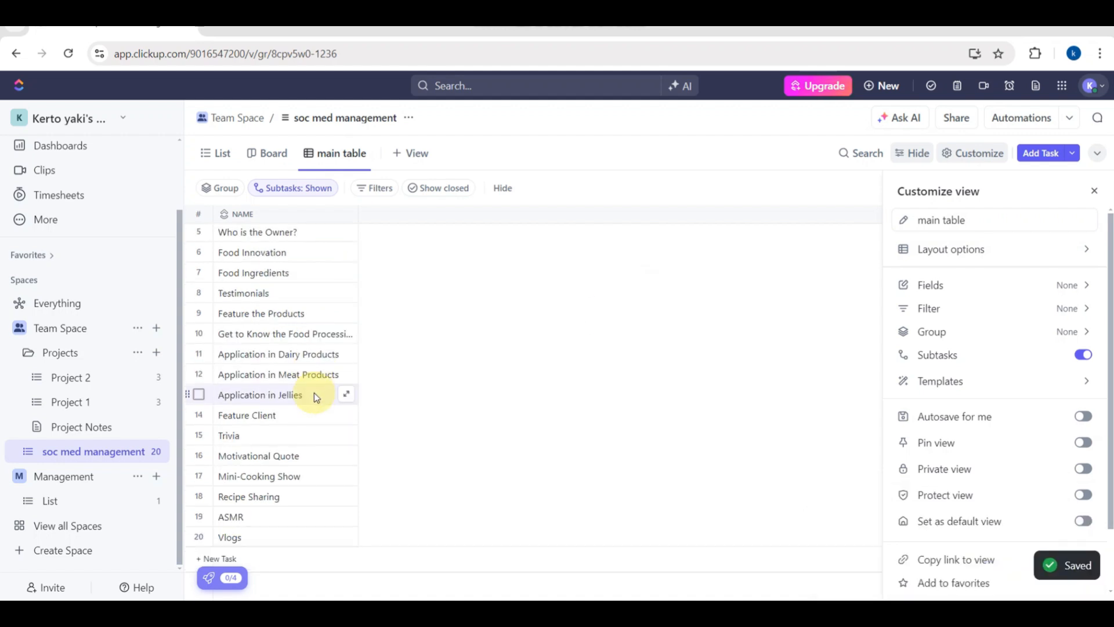
{"action": "scroll", "coordinate": [314, 395], "scroll_direction": "up", "scroll_amount": 2}
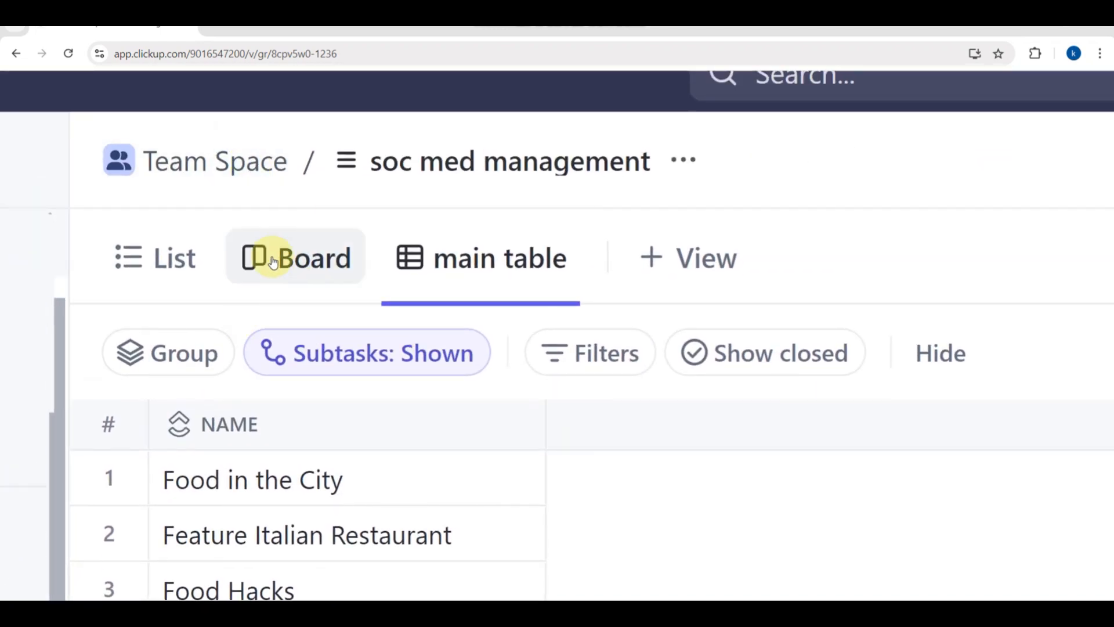
In the Board view, move the Food Ingredients task to IN PROGRESS and Food in the City to FOR APPROVAL
{"action": "left_click", "coordinate": [272, 261]}
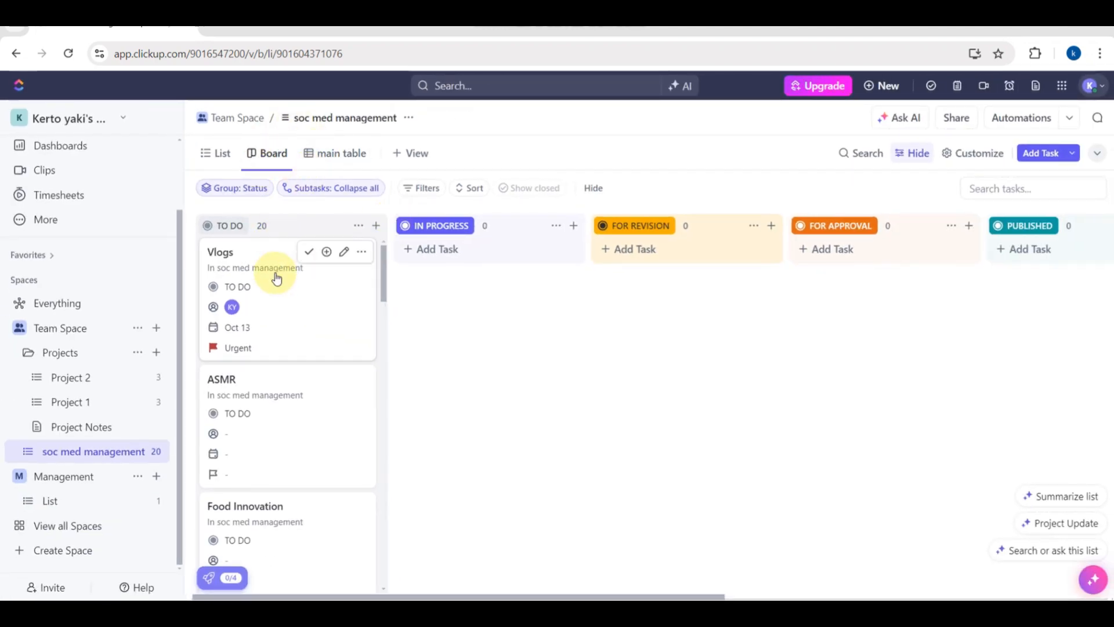
{"action": "scroll", "coordinate": [274, 389], "scroll_direction": "down", "scroll_amount": 2}
{"action": "scroll", "coordinate": [274, 389], "scroll_direction": "down", "scroll_amount": 3}
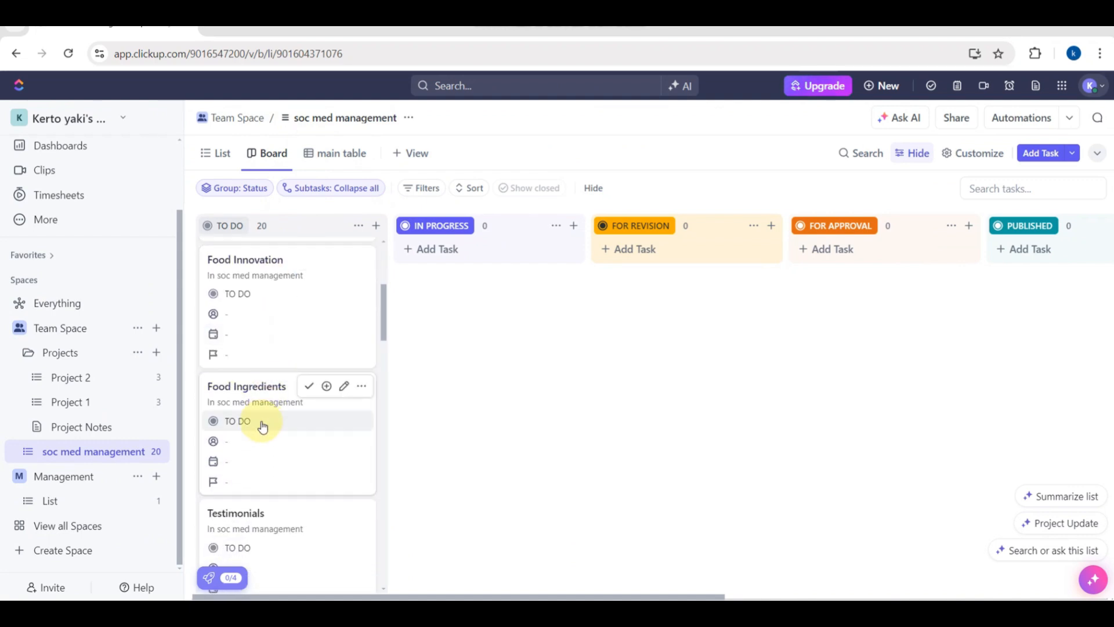
{"action": "left_click_drag", "start_coordinate": [351, 416], "coordinate": [461, 281]}
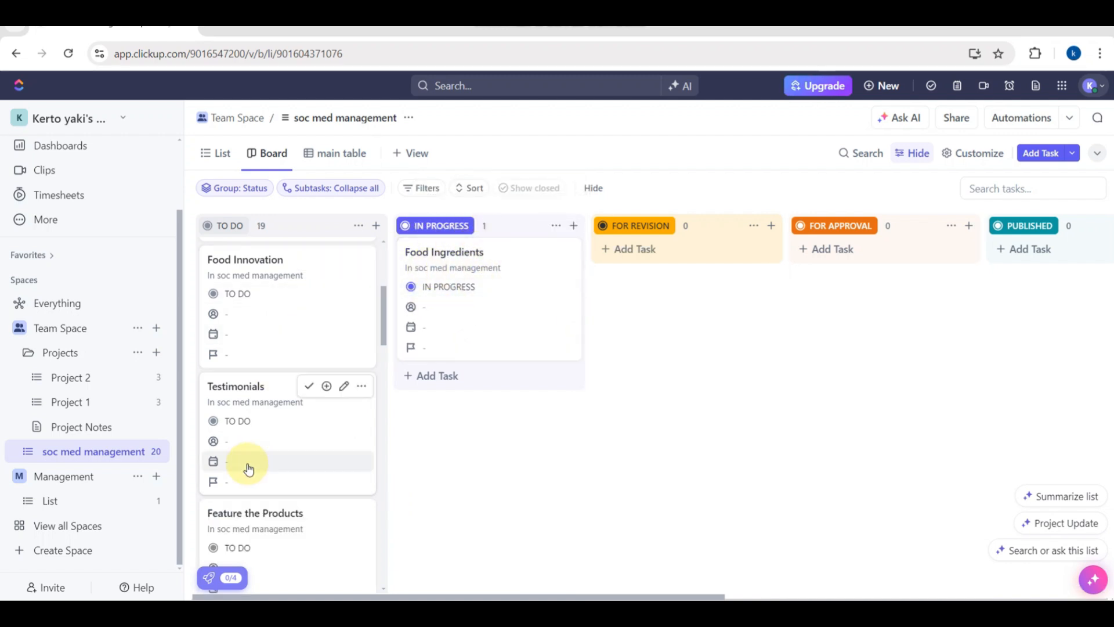
{"action": "scroll", "coordinate": [248, 469], "scroll_direction": "down", "scroll_amount": 6}
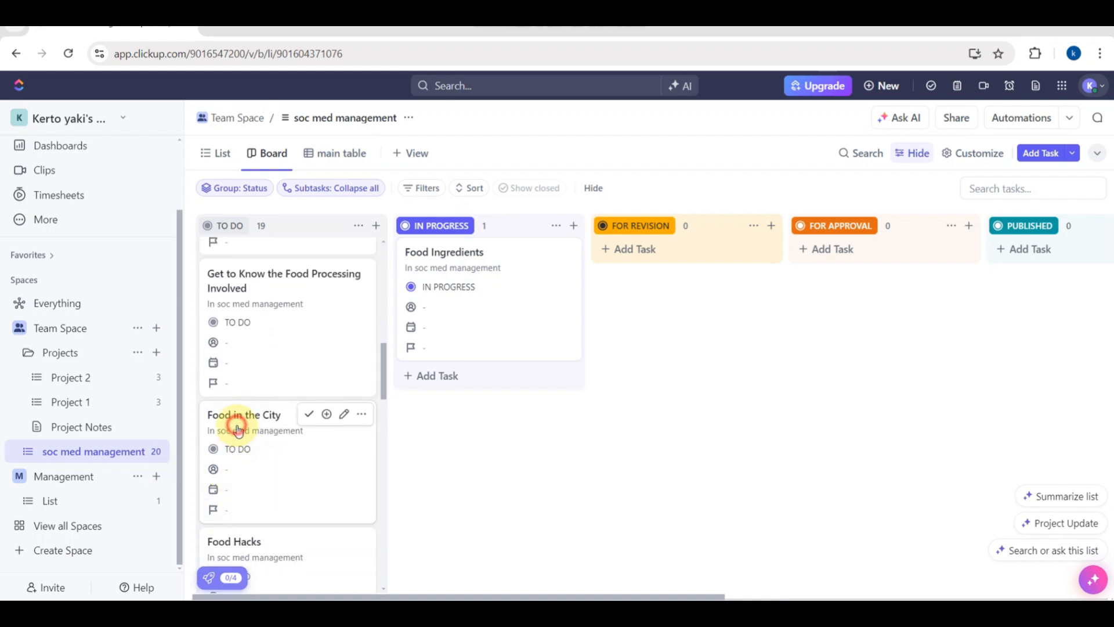
{"action": "left_click_drag", "start_coordinate": [238, 430], "coordinate": [836, 284]}
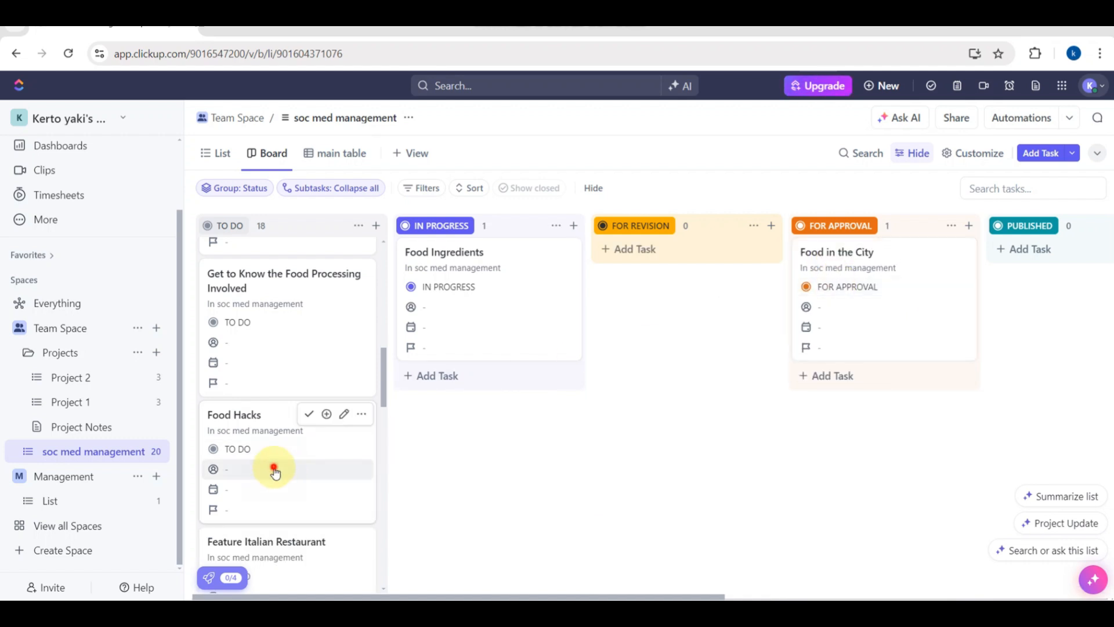
Move the Food Hacks task to FOR REVISION and the "Who is the Owner?" task to IN PROGRESS
{"action": "left_click_drag", "start_coordinate": [275, 472], "coordinate": [679, 346]}
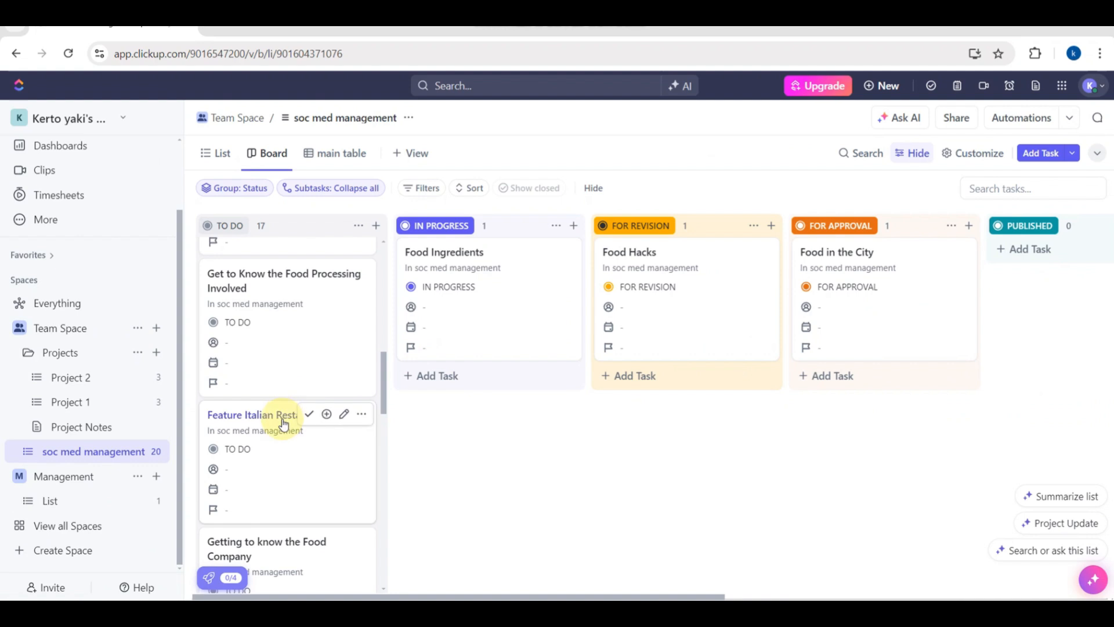
{"action": "scroll", "coordinate": [283, 423], "scroll_direction": "down", "scroll_amount": 4}
{"action": "left_click_drag", "start_coordinate": [261, 464], "coordinate": [483, 437]}
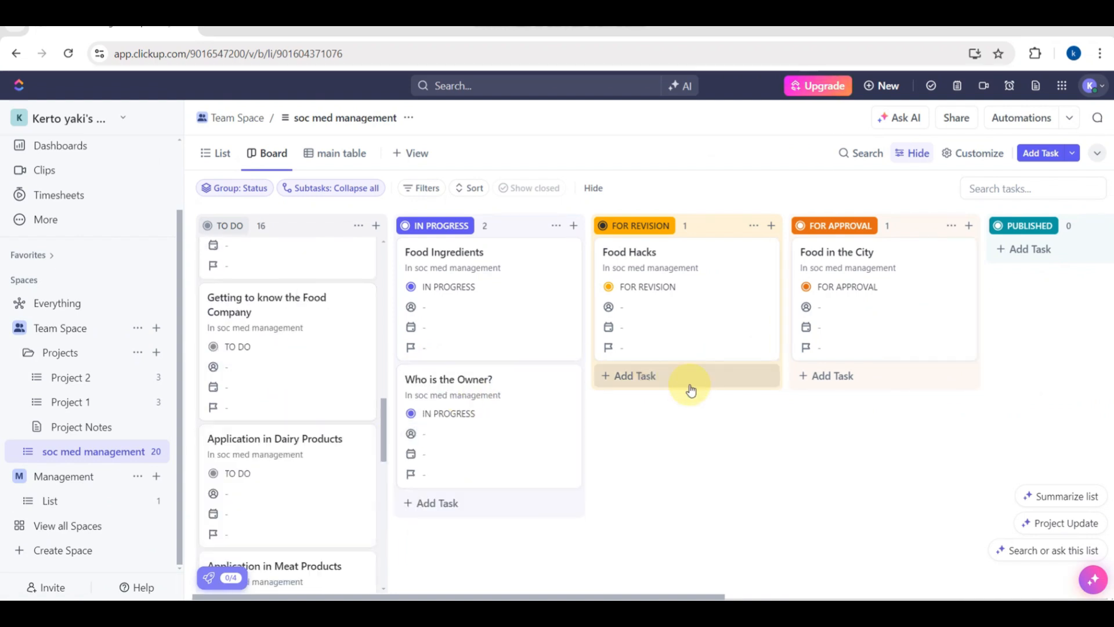
{"action": "scroll", "coordinate": [688, 385], "scroll_direction": "right", "scroll_amount": 8}
{"action": "scroll", "coordinate": [682, 386], "scroll_direction": "right", "scroll_amount": 3}
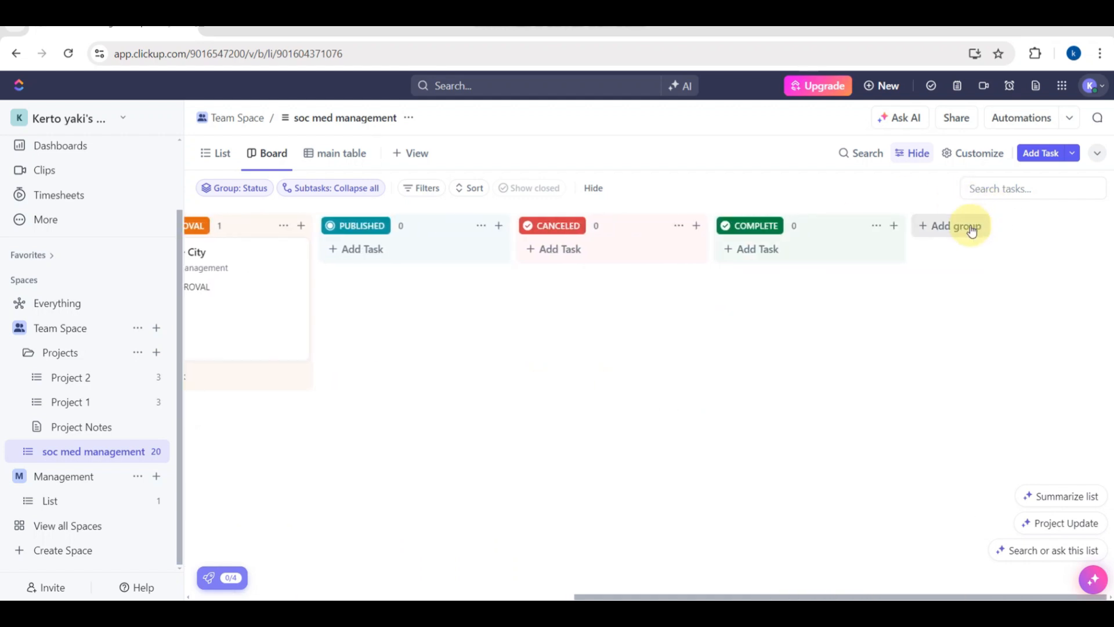
{"action": "left_click", "coordinate": [972, 232]}
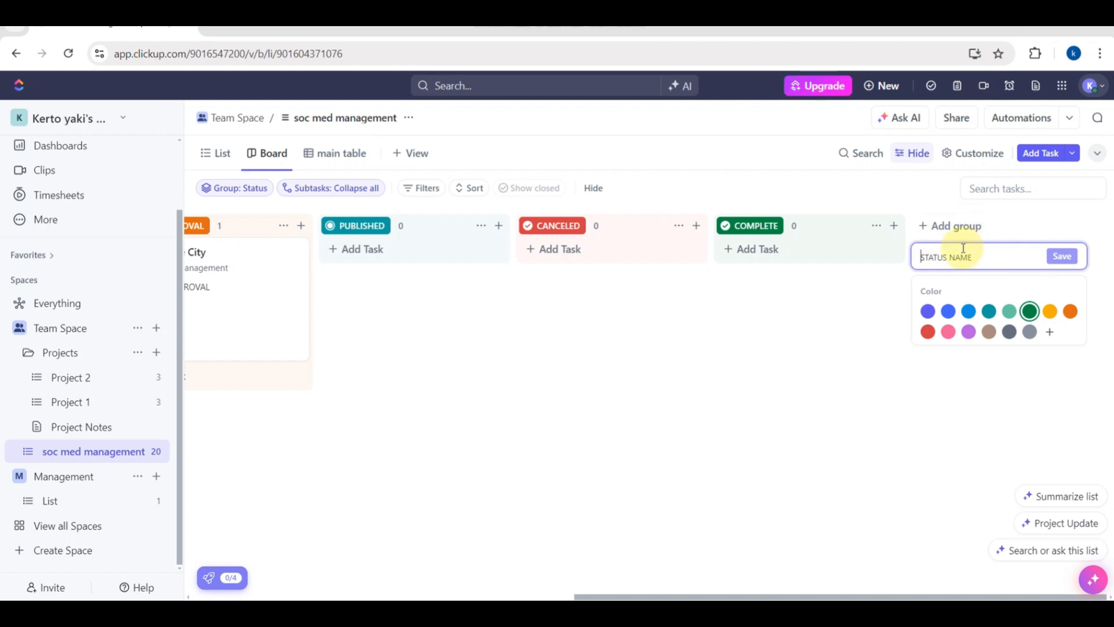
{"action": "left_click", "coordinate": [817, 318]}
{"action": "scroll", "coordinate": [453, 377], "scroll_direction": "left", "scroll_amount": 5}
{"action": "scroll", "coordinate": [454, 380], "scroll_direction": "left", "scroll_amount": 3}
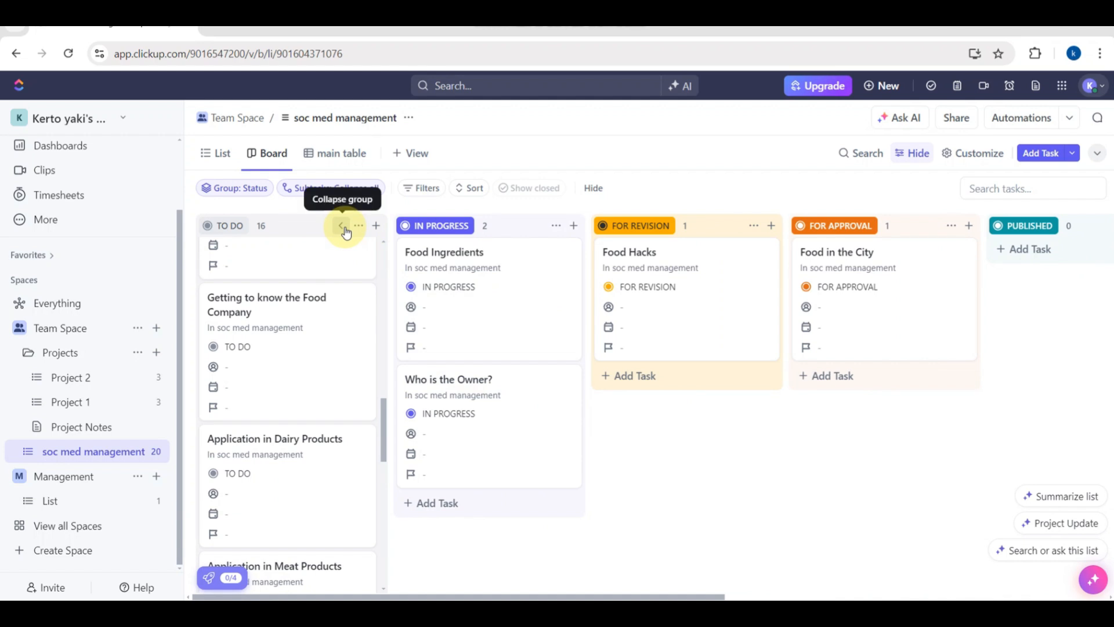
Collapse the TO DO group on the board and expand it again
{"action": "left_click", "coordinate": [344, 228]}
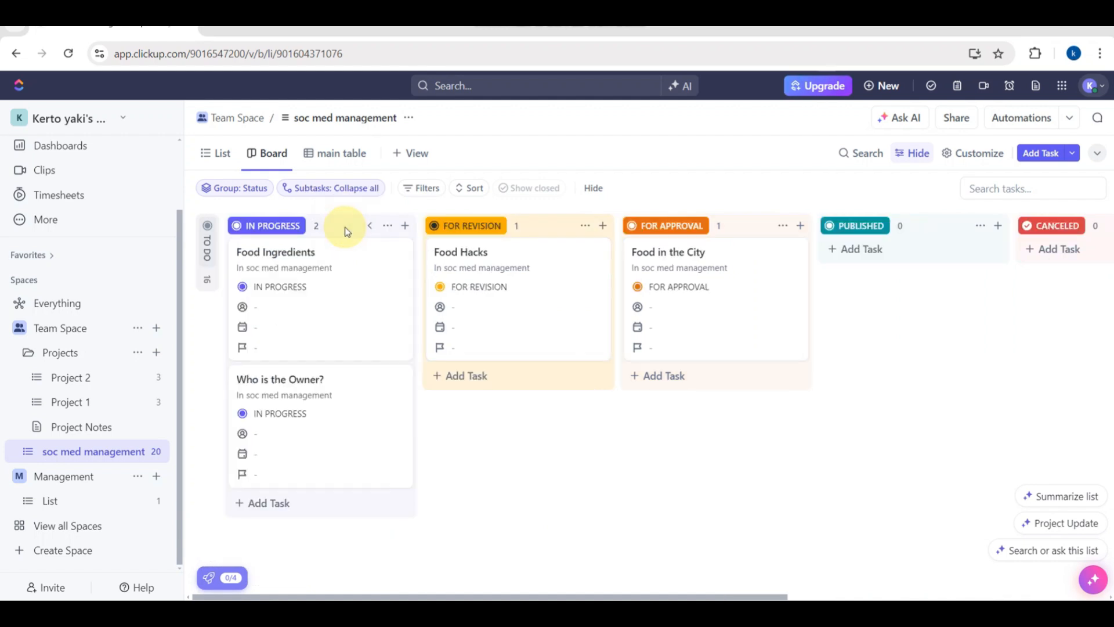
{"action": "left_click", "coordinate": [214, 268]}
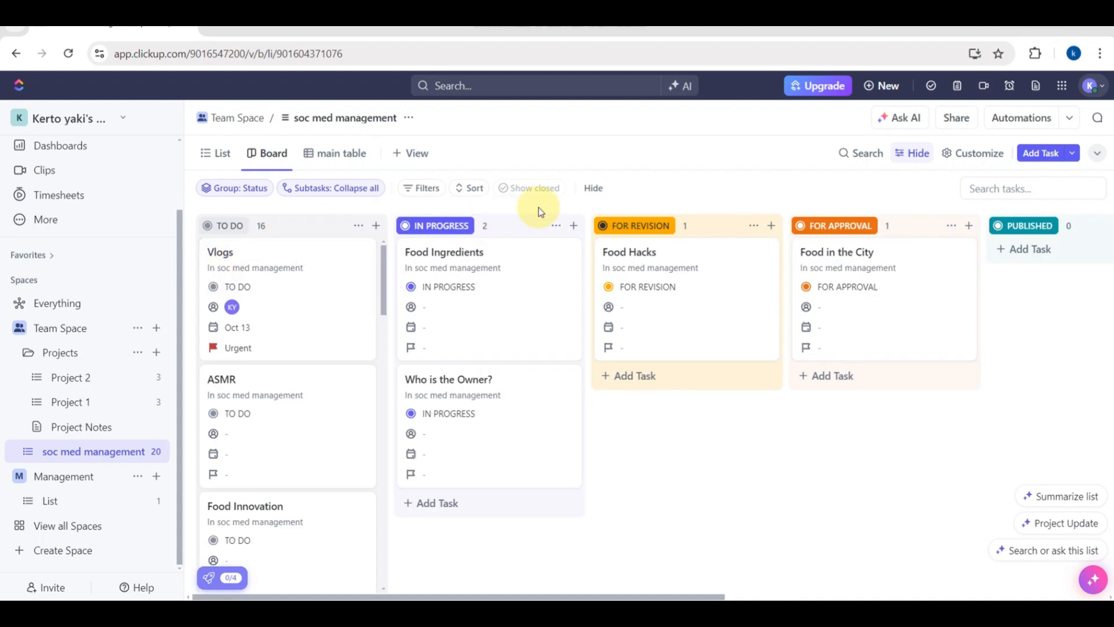
Collapse the IN PROGRESS, FOR REVISION, FOR APPROVAL, PUBLISHED and CANCELED groups on the board
{"action": "left_click", "coordinate": [540, 224]}
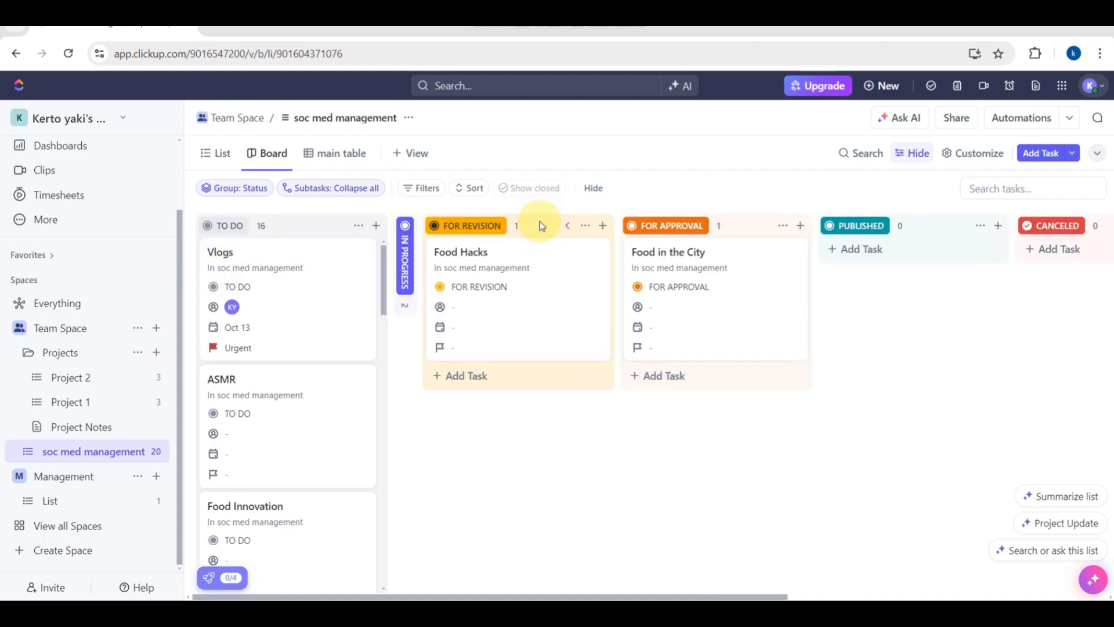
{"action": "left_click", "coordinate": [567, 225]}
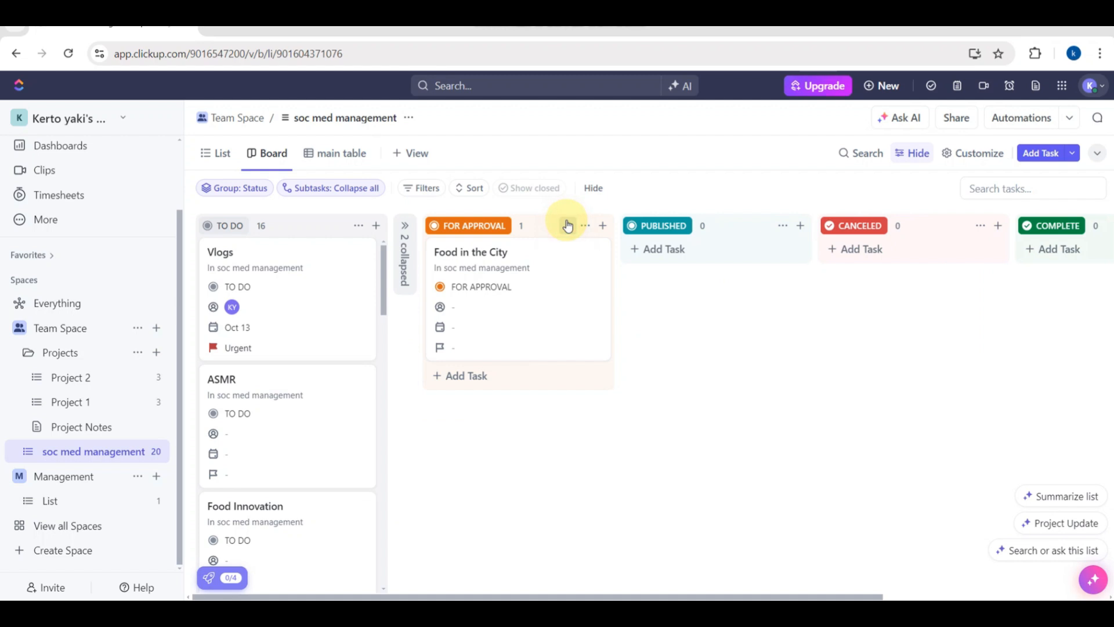
{"action": "left_click", "coordinate": [567, 225]}
{"action": "left_click", "coordinate": [566, 225]}
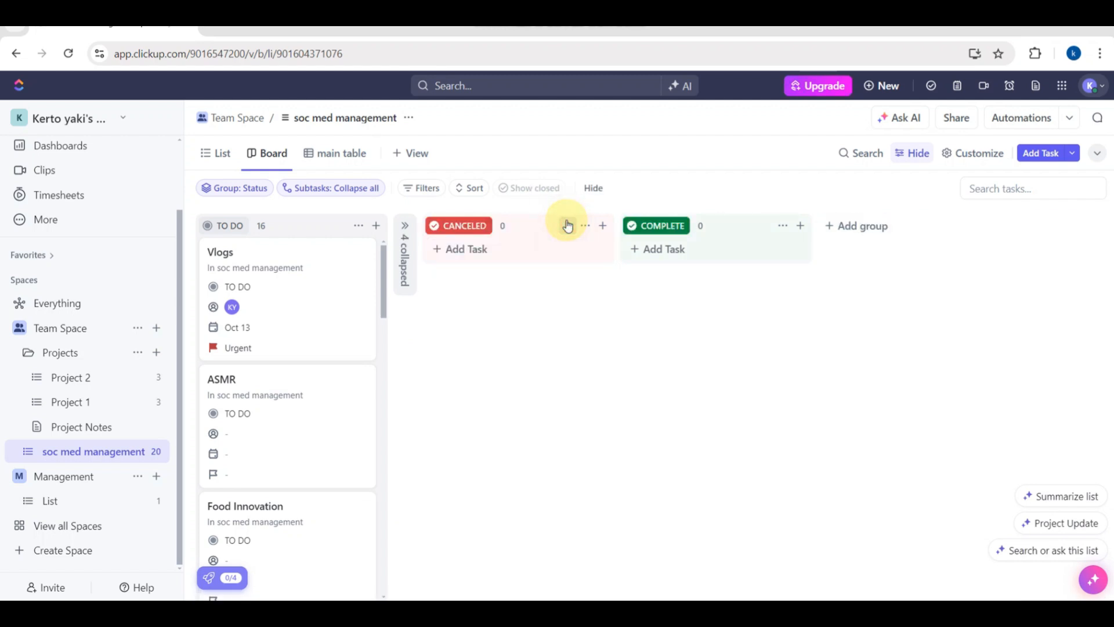
{"action": "left_click", "coordinate": [567, 225]}
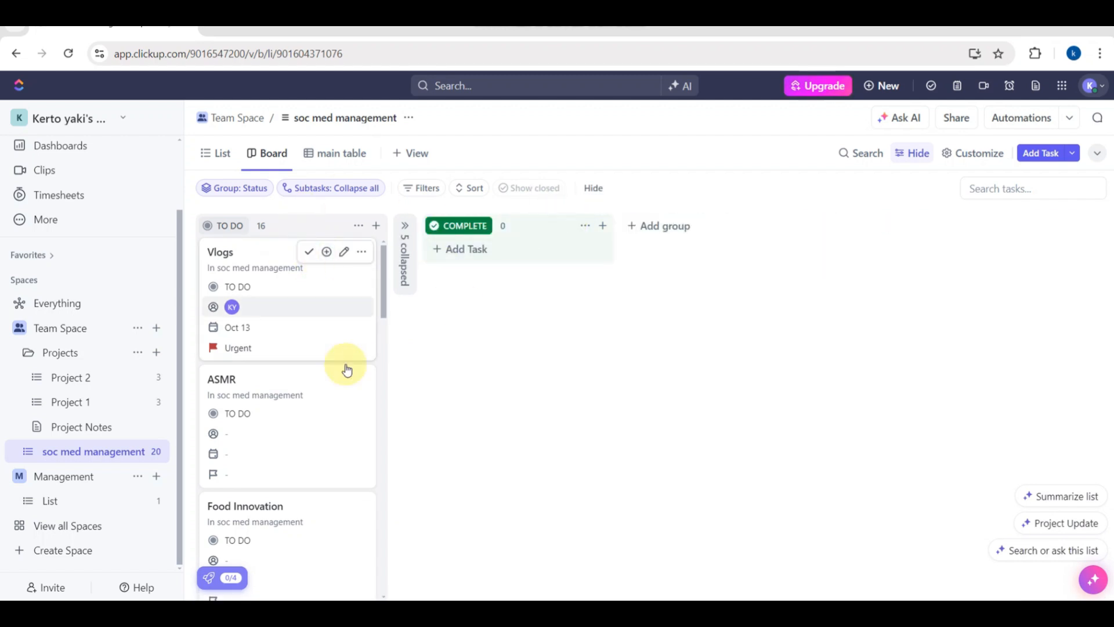
Hide the board's filter bar and look through the task cards in the TO DO group
{"action": "scroll", "coordinate": [298, 418], "scroll_direction": "down", "scroll_amount": 4}
{"action": "scroll", "coordinate": [299, 419], "scroll_direction": "down", "scroll_amount": 12}
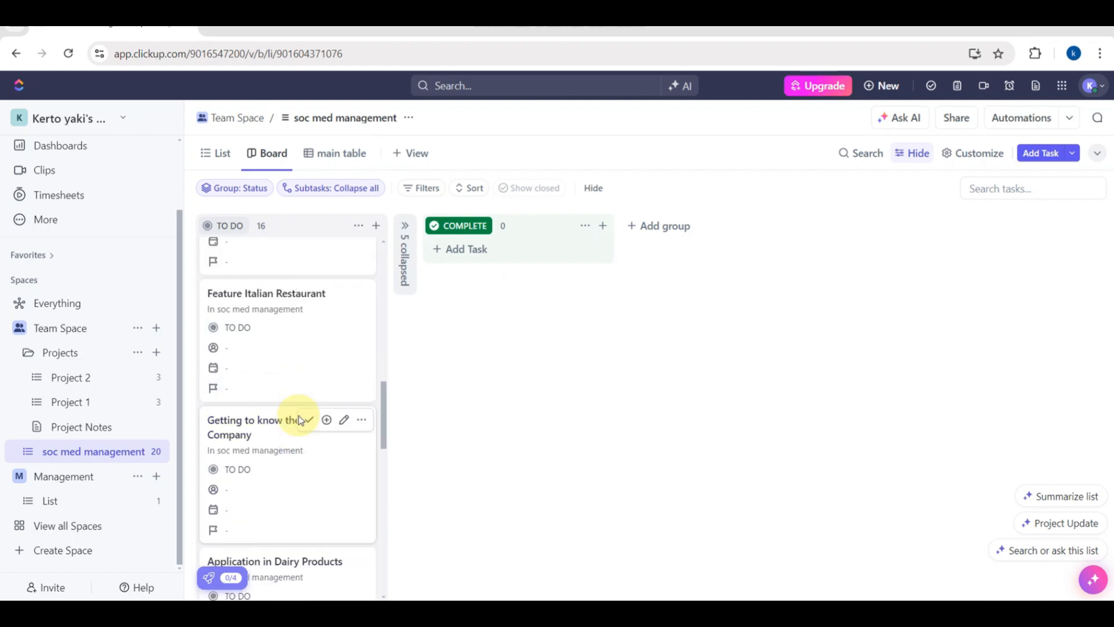
{"action": "scroll", "coordinate": [301, 419], "scroll_direction": "up", "scroll_amount": 9}
{"action": "scroll", "coordinate": [300, 419], "scroll_direction": "up", "scroll_amount": 2}
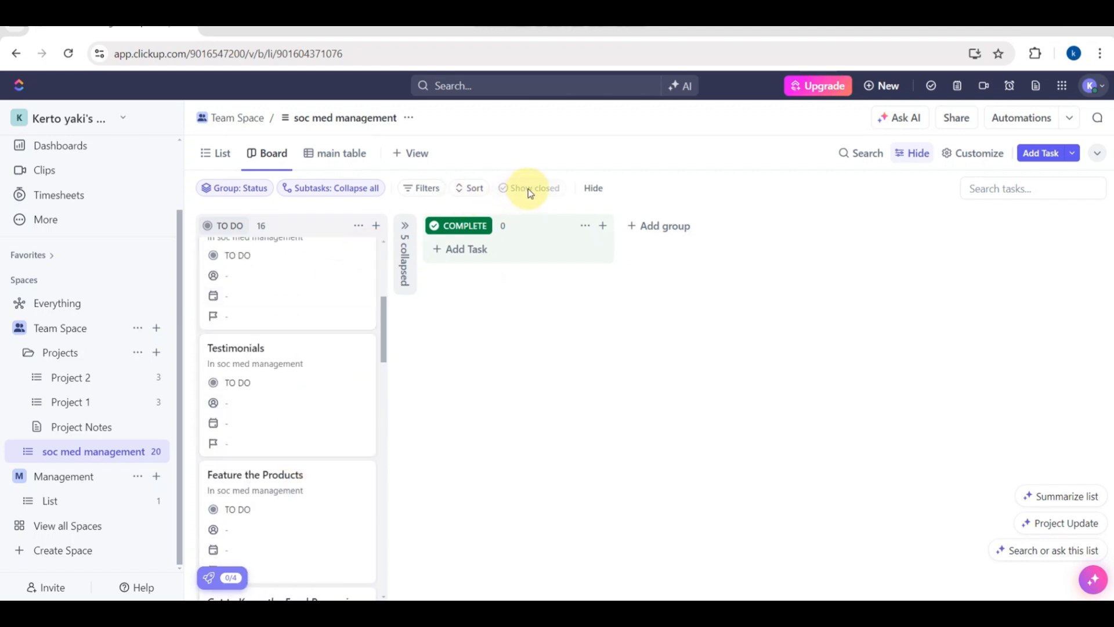
{"action": "left_click", "coordinate": [590, 187]}
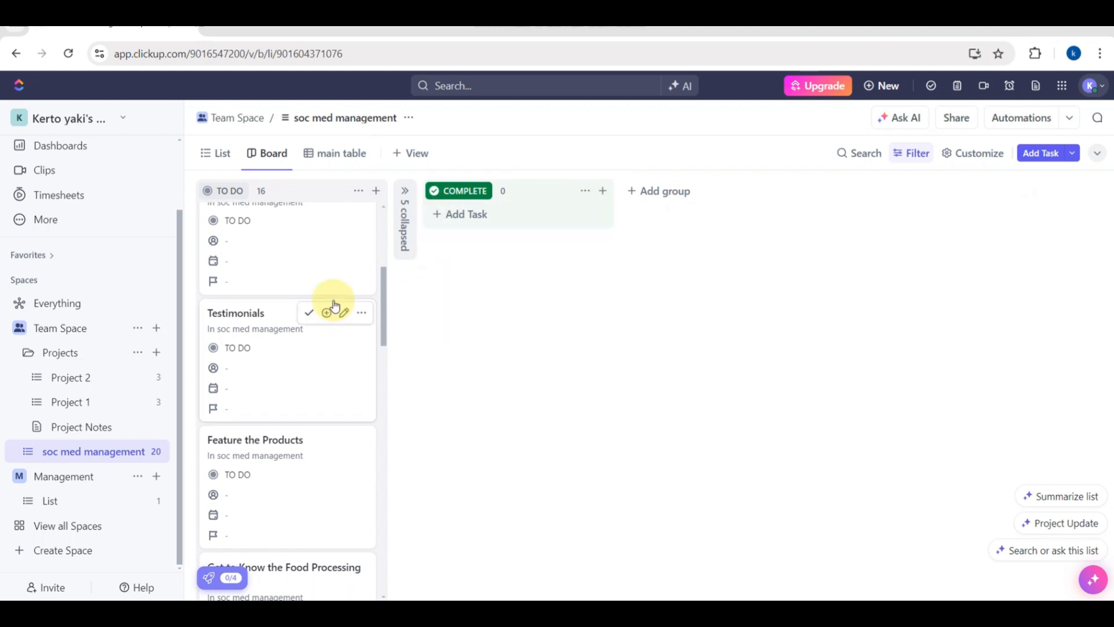
{"action": "scroll", "coordinate": [330, 303], "scroll_direction": "up", "scroll_amount": 2}
{"action": "scroll", "coordinate": [330, 303], "scroll_direction": "down", "scroll_amount": 1}
{"action": "scroll", "coordinate": [334, 304], "scroll_direction": "down", "scroll_amount": 10}
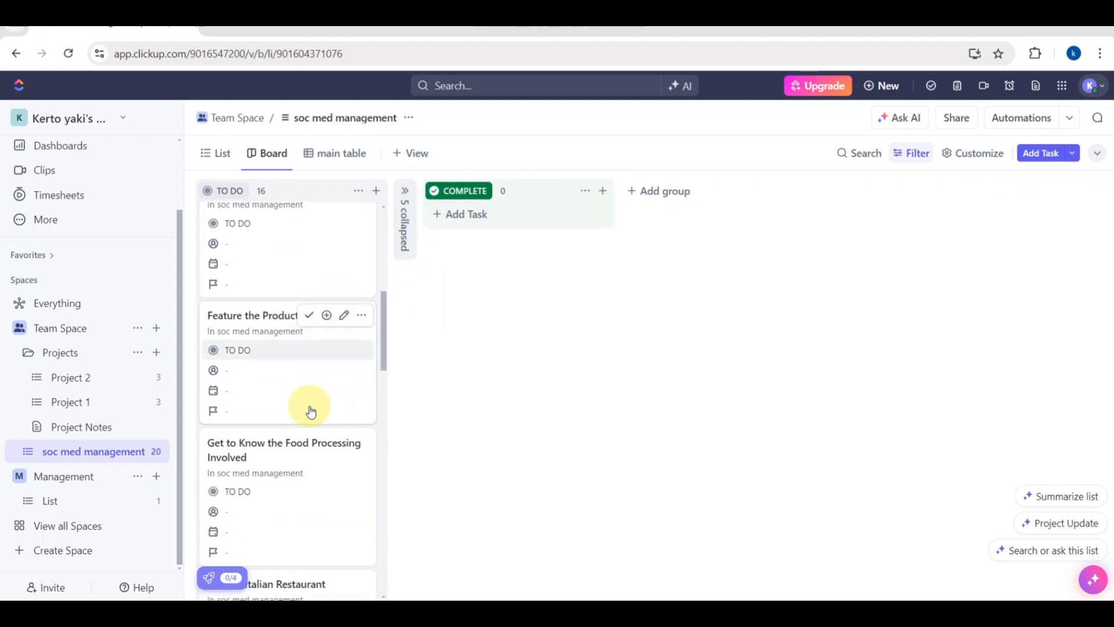
{"action": "scroll", "coordinate": [311, 411], "scroll_direction": "down", "scroll_amount": 3}
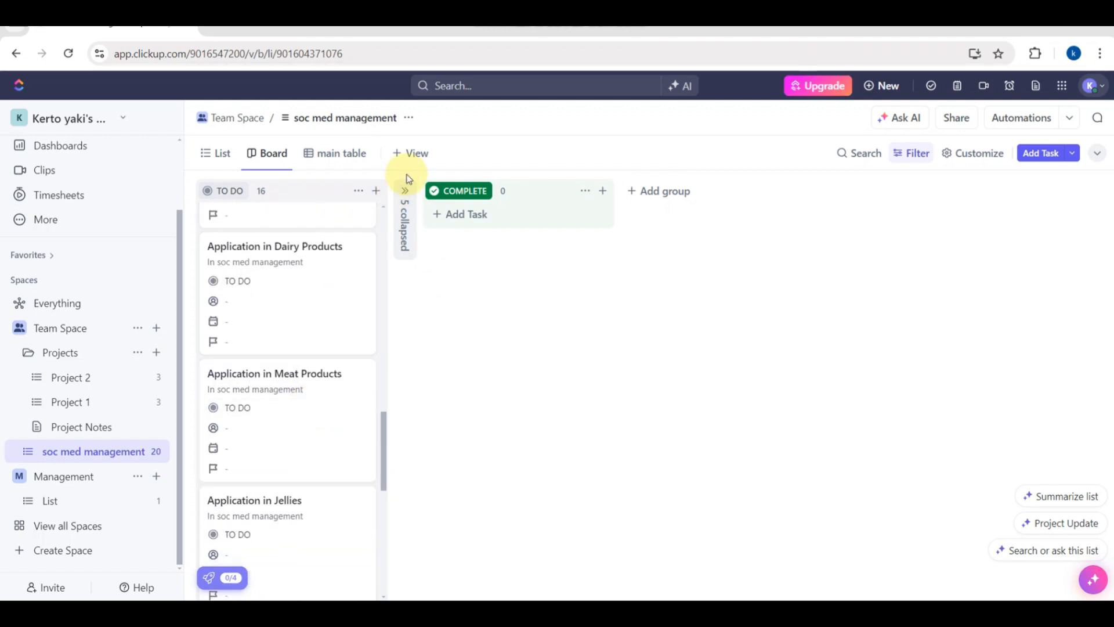
Unfold the stack of collapsed groups on the board and expand the PUBLISHED group
{"action": "left_click", "coordinate": [403, 190]}
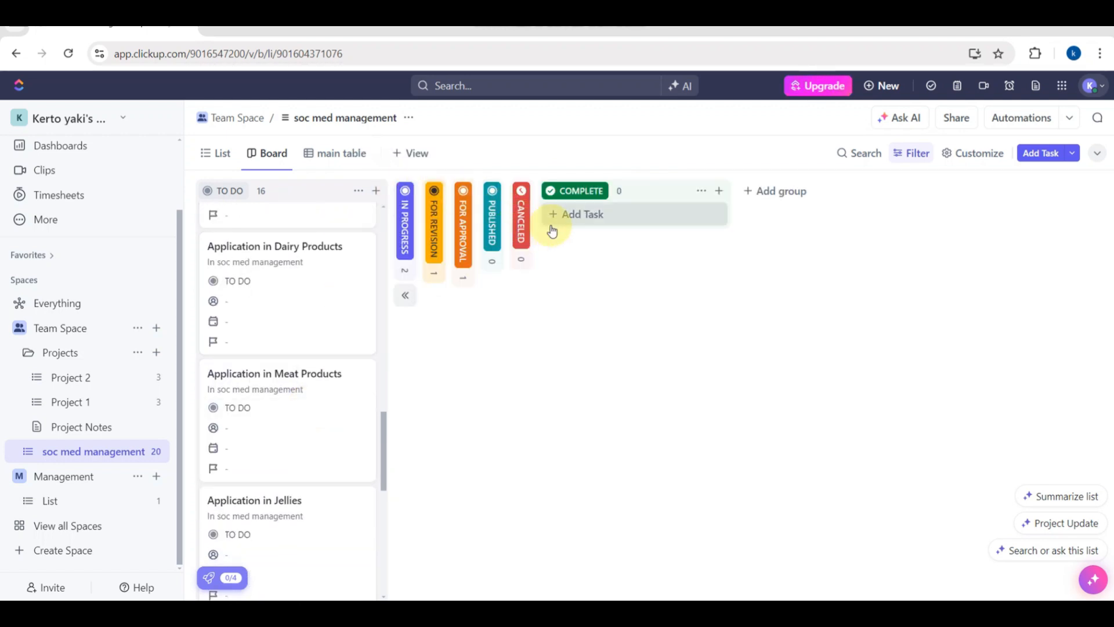
{"action": "left_click", "coordinate": [495, 223]}
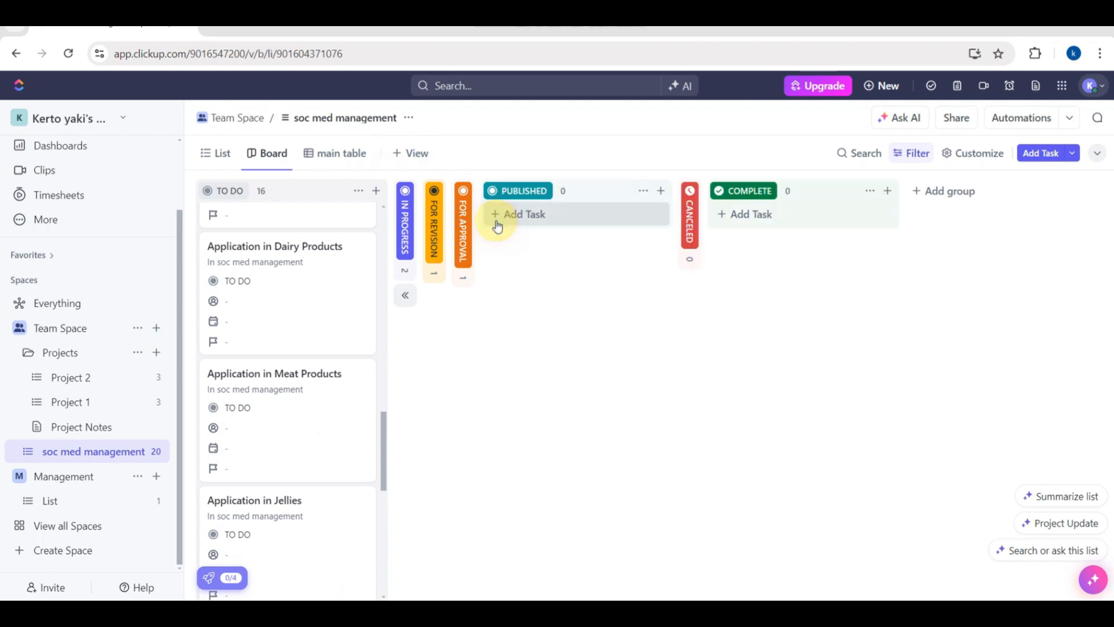
Open the task search for the board and hide the filter bar again
{"action": "left_click", "coordinate": [864, 154]}
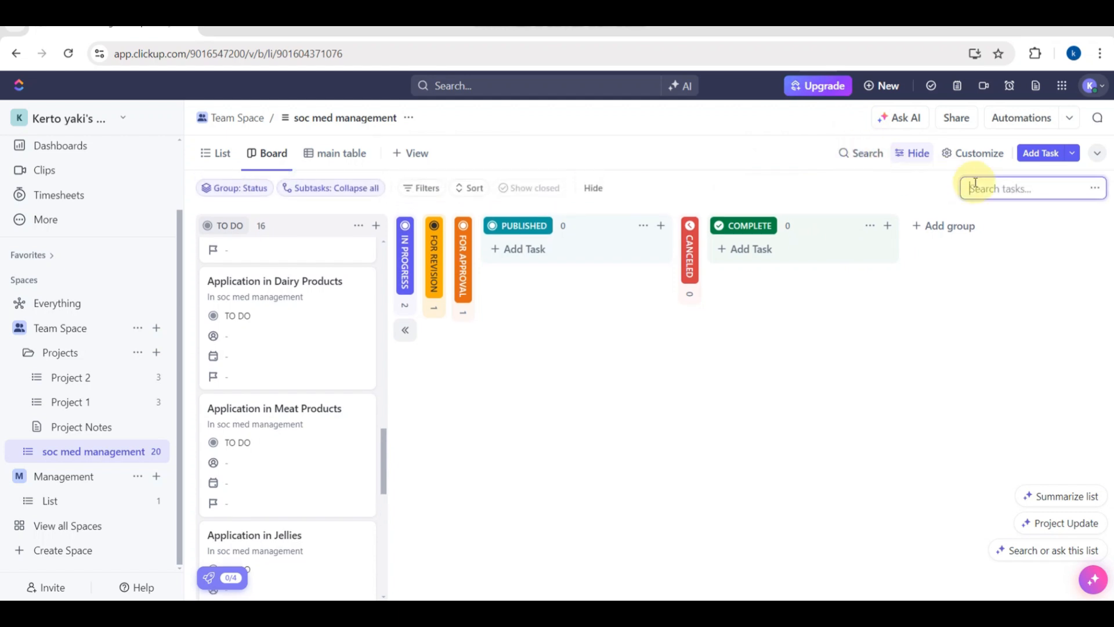
{"action": "left_click", "coordinate": [912, 153]}
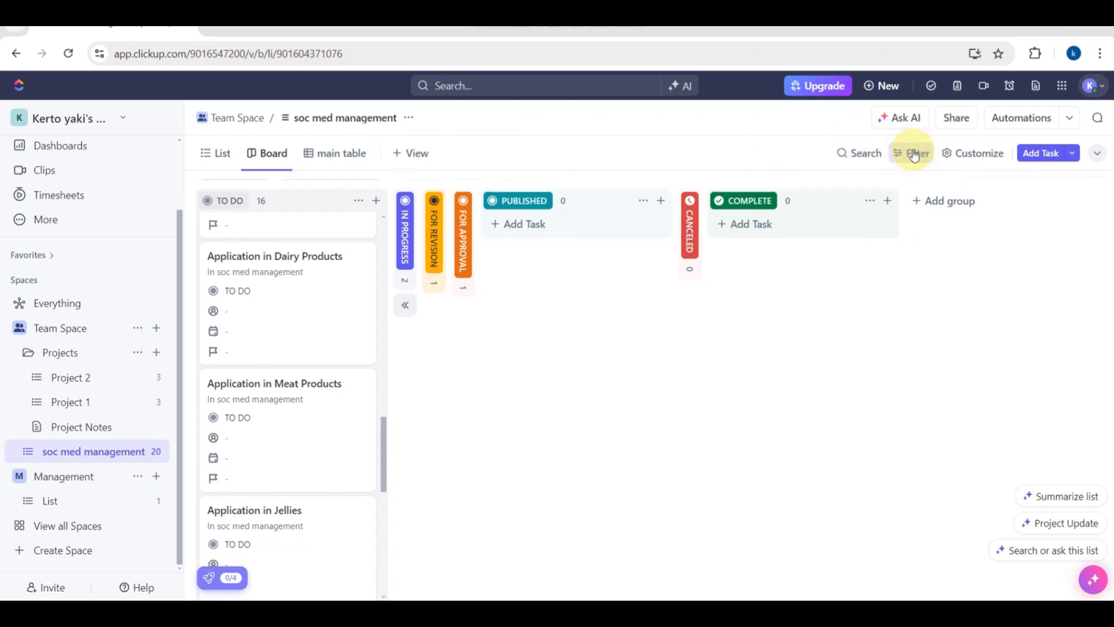
Review the Board view's customization options, try to set it as the default view and dismiss the upgrade offer
{"action": "left_click", "coordinate": [970, 153]}
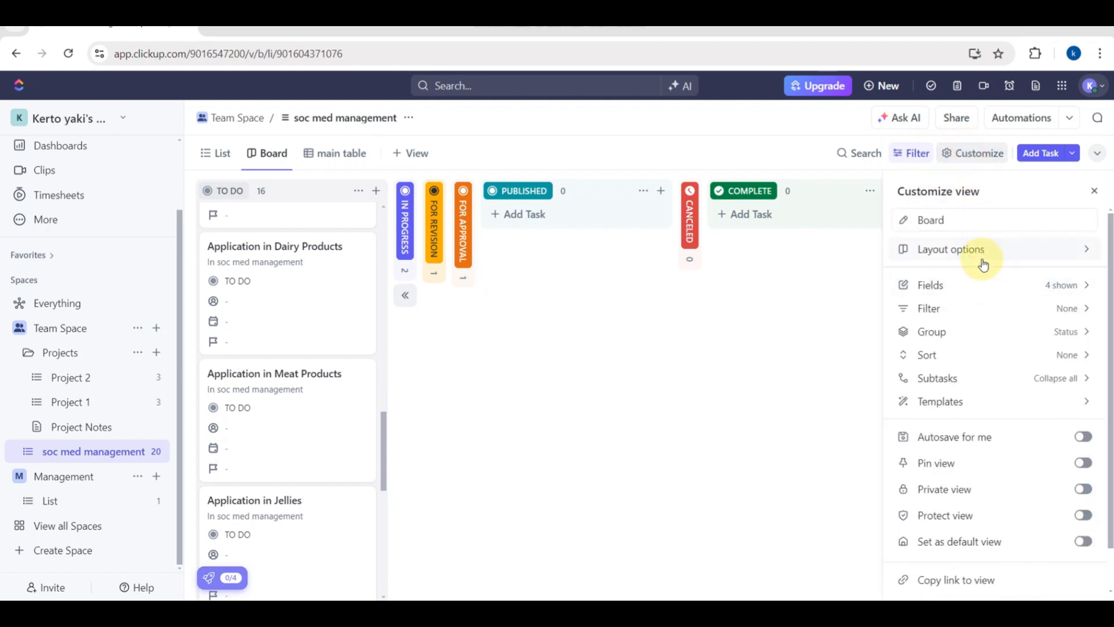
{"action": "scroll", "coordinate": [958, 290], "scroll_direction": "down", "scroll_amount": 1}
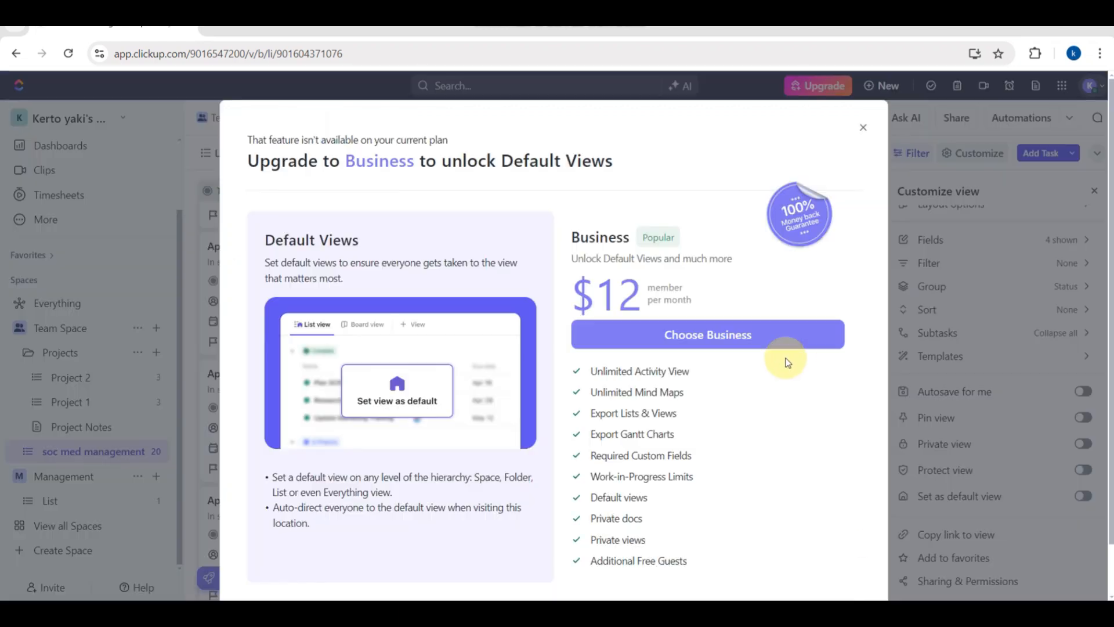
{"action": "left_click", "coordinate": [865, 126]}
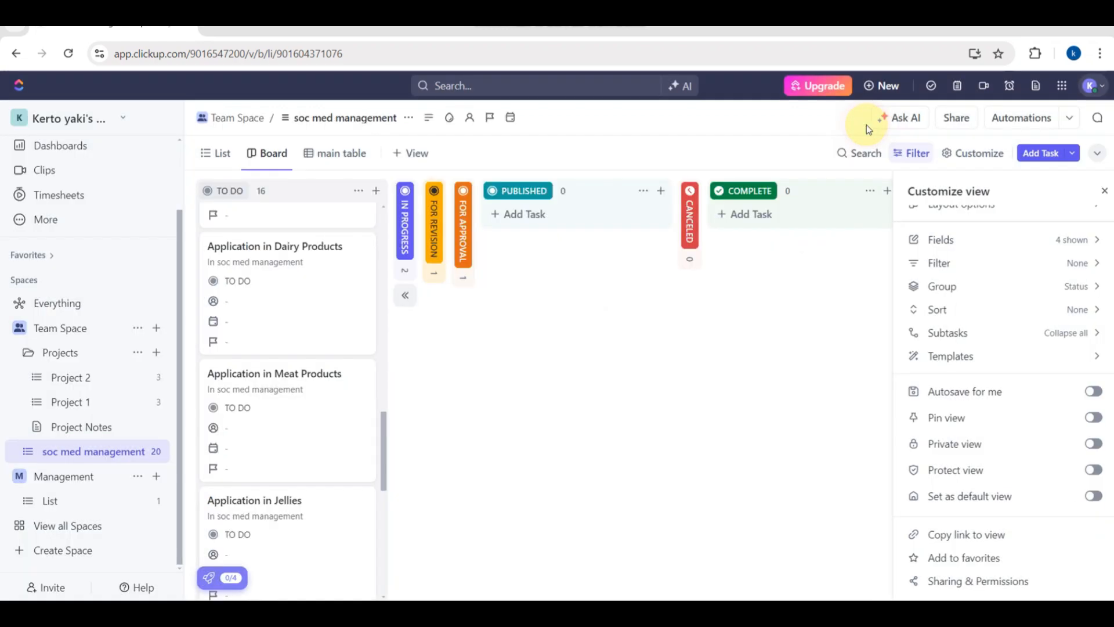
Expand the header of the soc med management list so its full title is displayed above the views
{"action": "left_click", "coordinate": [1099, 153]}
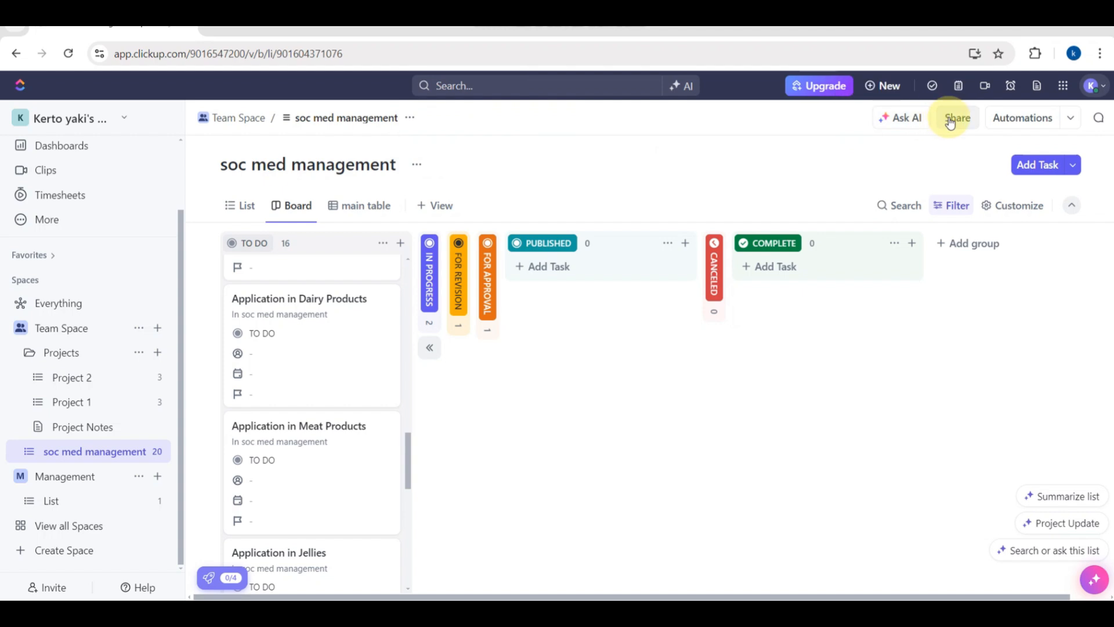
{"action": "scroll", "coordinate": [949, 122], "scroll_direction": "up", "scroll_amount": 3}
{"action": "scroll", "coordinate": [950, 122], "scroll_direction": "right", "scroll_amount": 2}
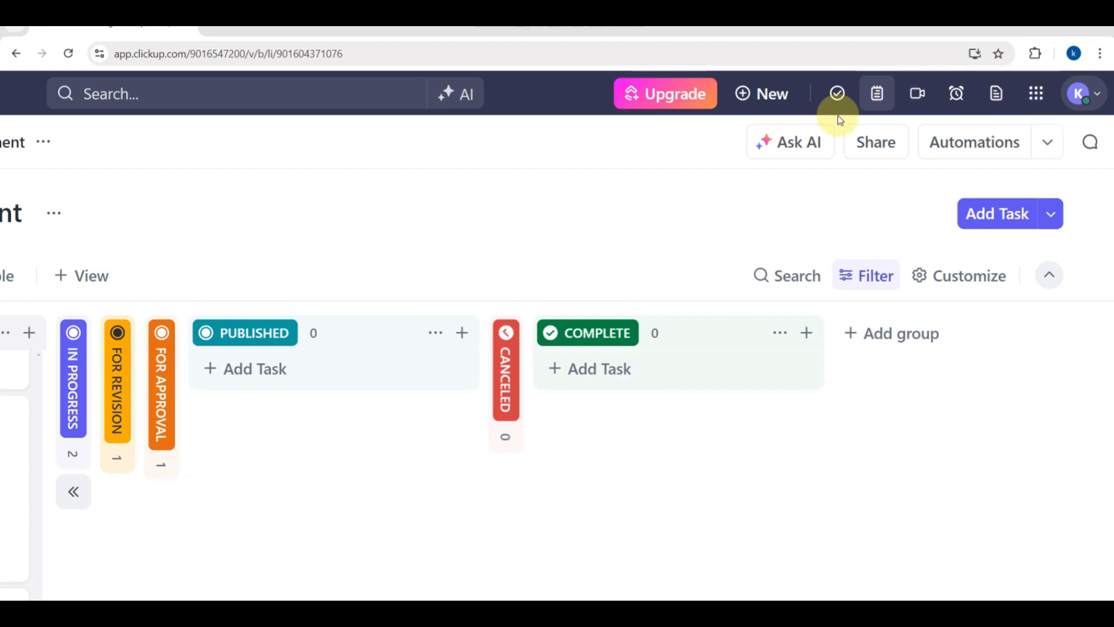
In the sharing settings, make the soc med management list private and revert it to public
{"action": "left_click", "coordinate": [870, 143]}
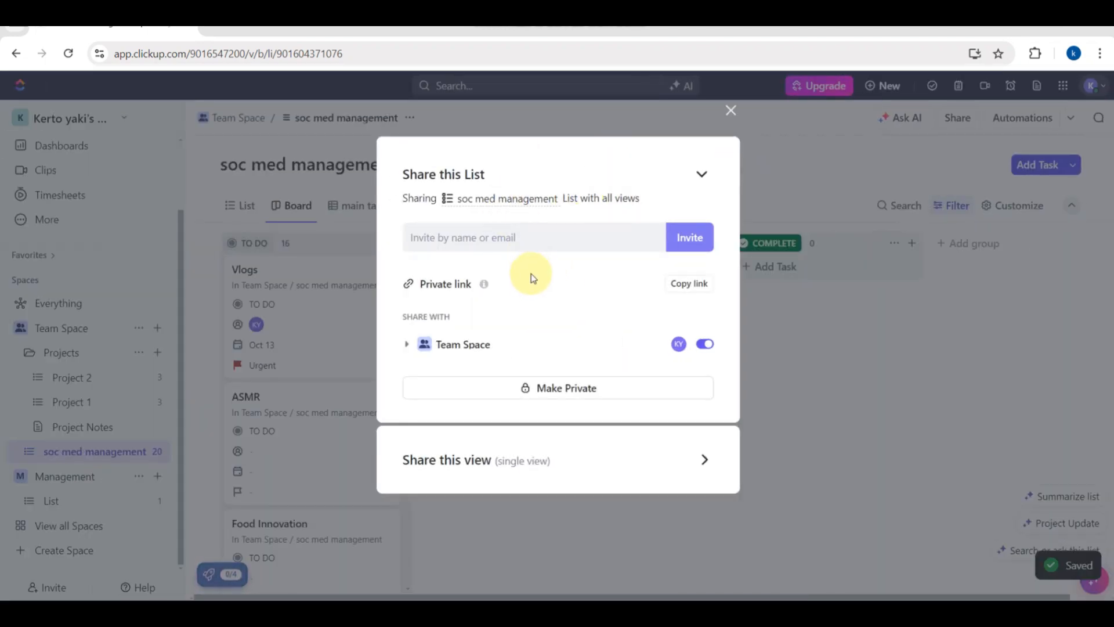
{"action": "left_click", "coordinate": [588, 391]}
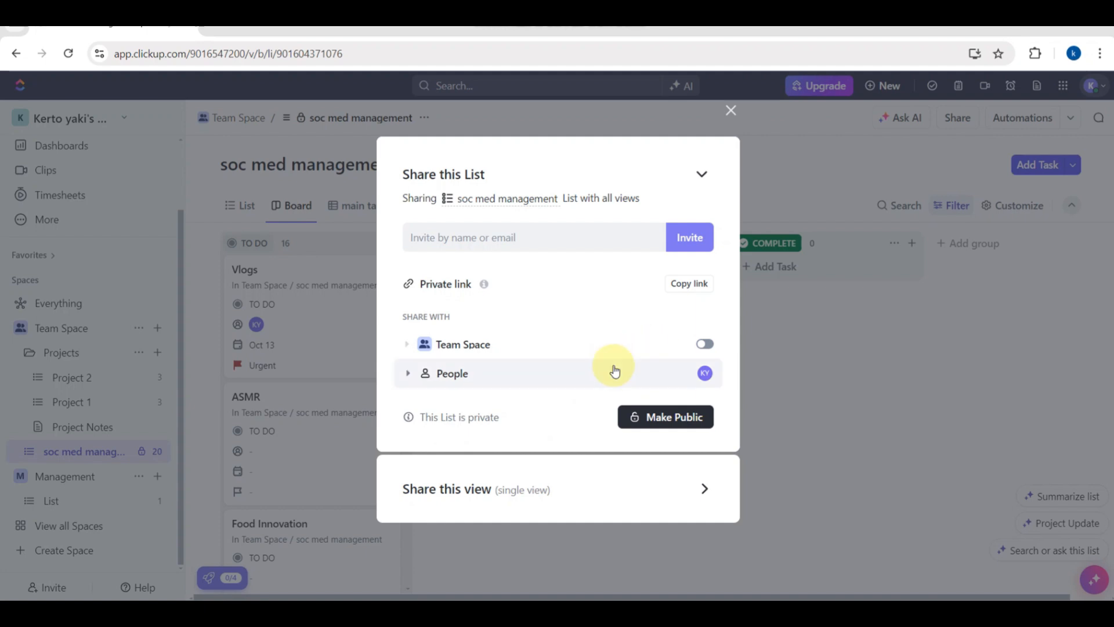
{"action": "left_click", "coordinate": [649, 423]}
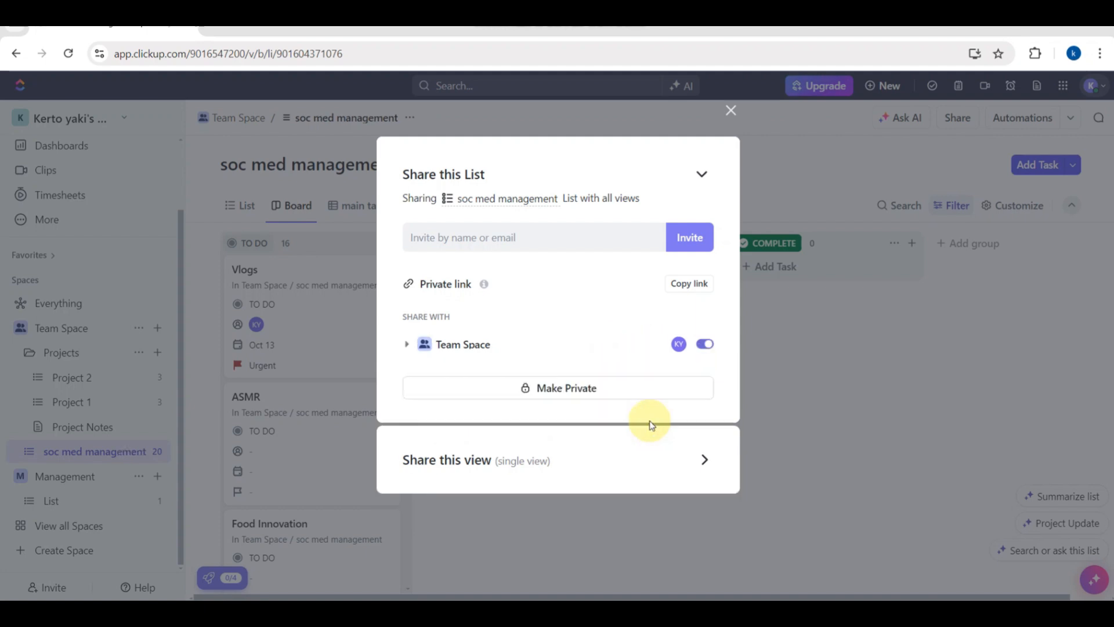
Review the options for sharing the Board as a single view and close the sharing settings
{"action": "left_click", "coordinate": [693, 185]}
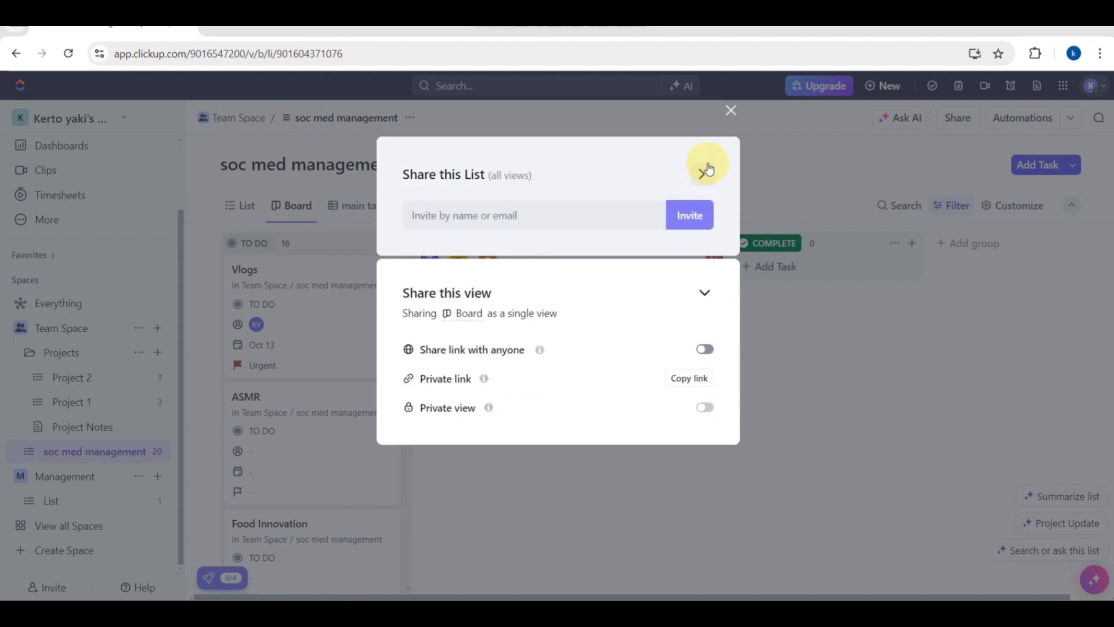
{"action": "left_click", "coordinate": [726, 118]}
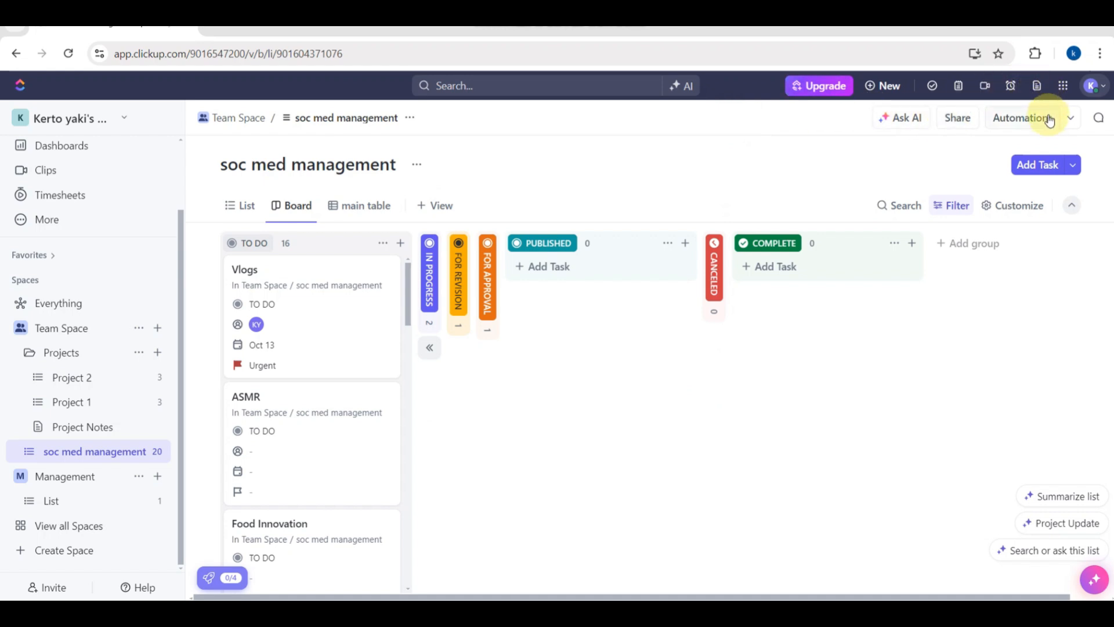
Look at the automation options for the soc med management list and close them again
{"action": "left_click", "coordinate": [1064, 120]}
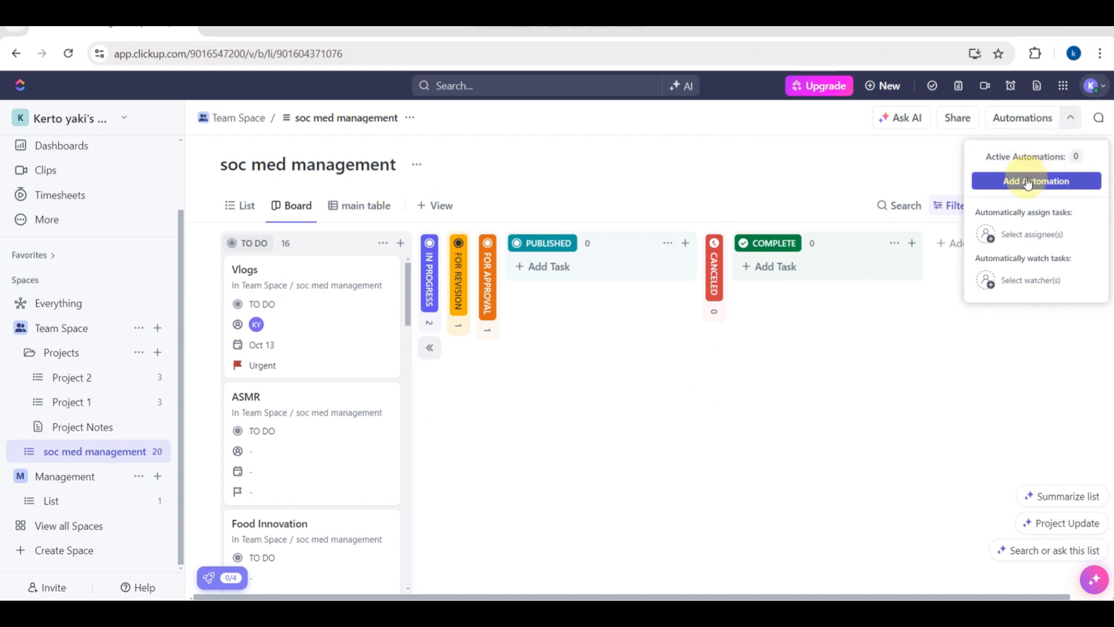
{"action": "left_click", "coordinate": [894, 469]}
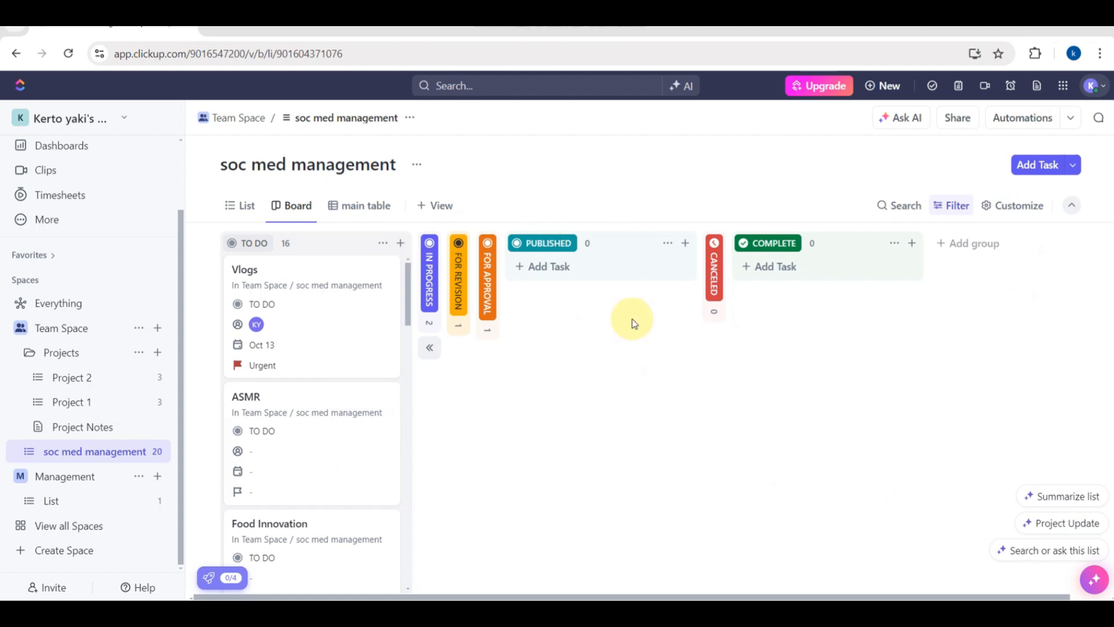